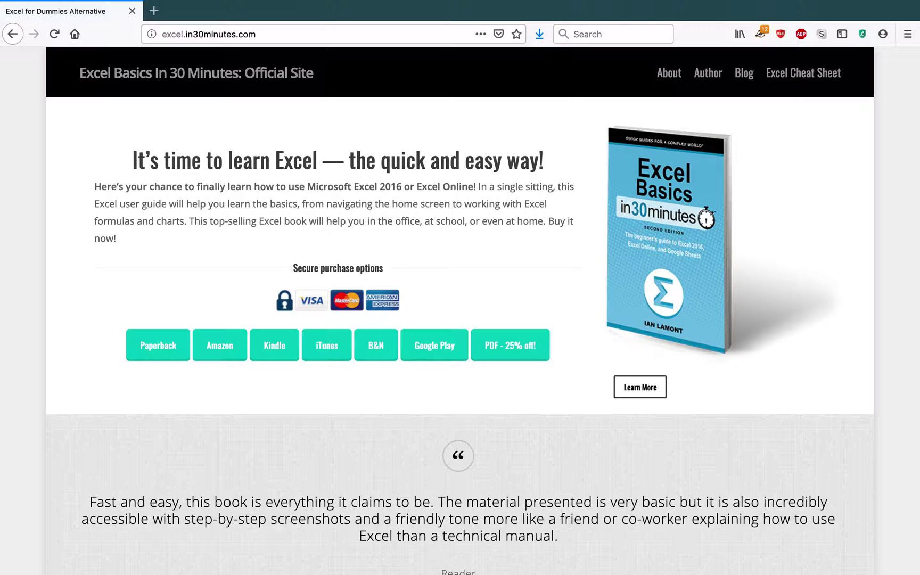
- Switch between Firefox and Excel windows to bring up the c3 example 2017 workbook
{"action": "key", "text": "super+Tab"}
{"action": "key", "text": "super+Tab"}
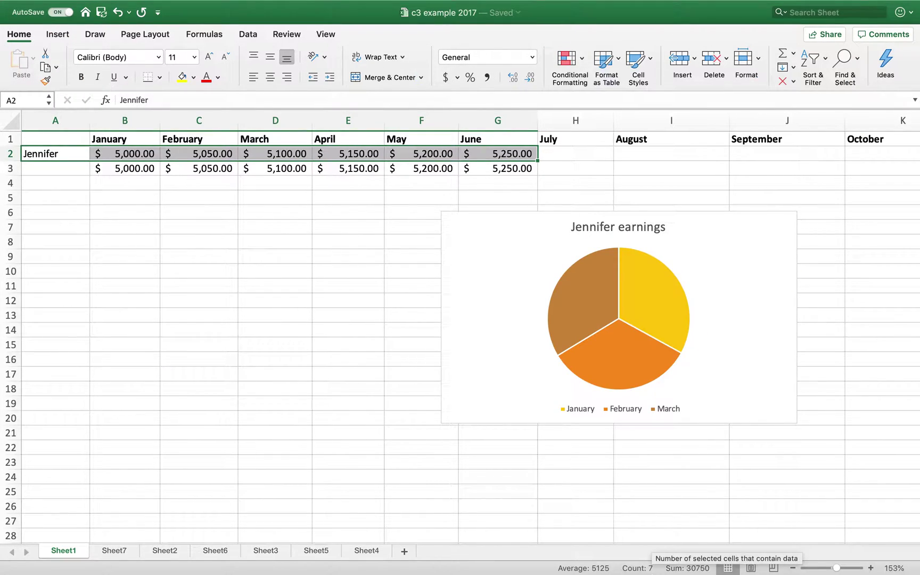
{"action": "key", "text": "super+Tab"}
{"action": "key", "text": "super+Tab"}
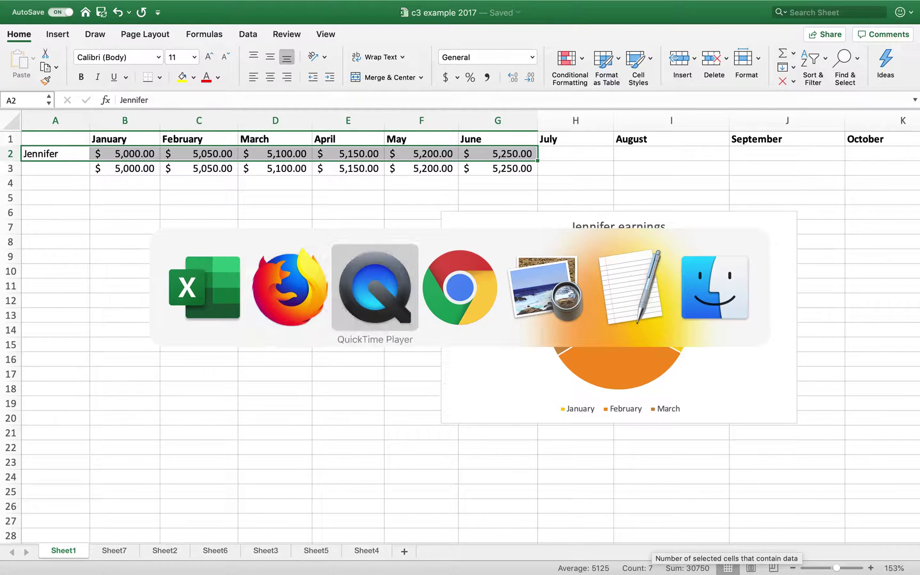
{"action": "key", "text": "super+shift+Tab"}
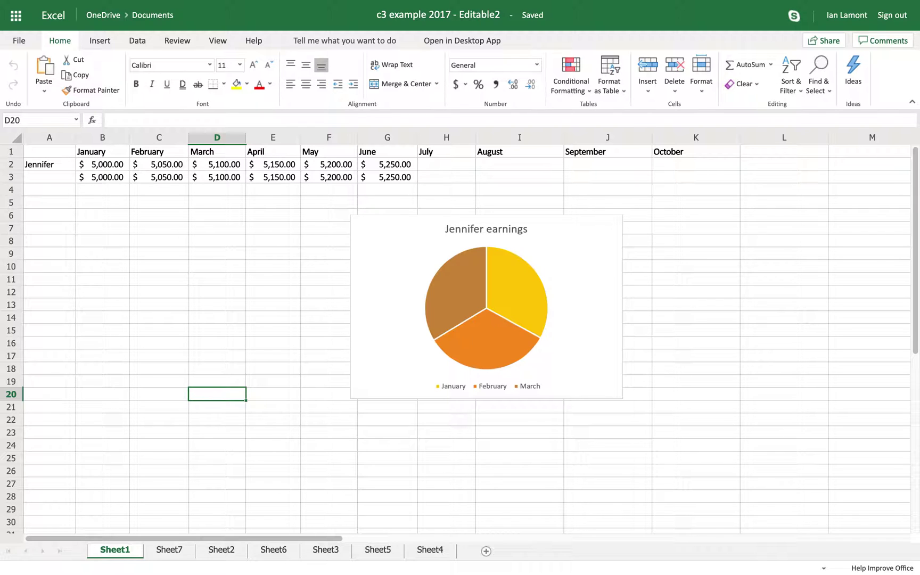
- Switch back to the desktop Excel copy of the c3 example 2017 workbook
{"action": "key", "text": "super+Tab"}
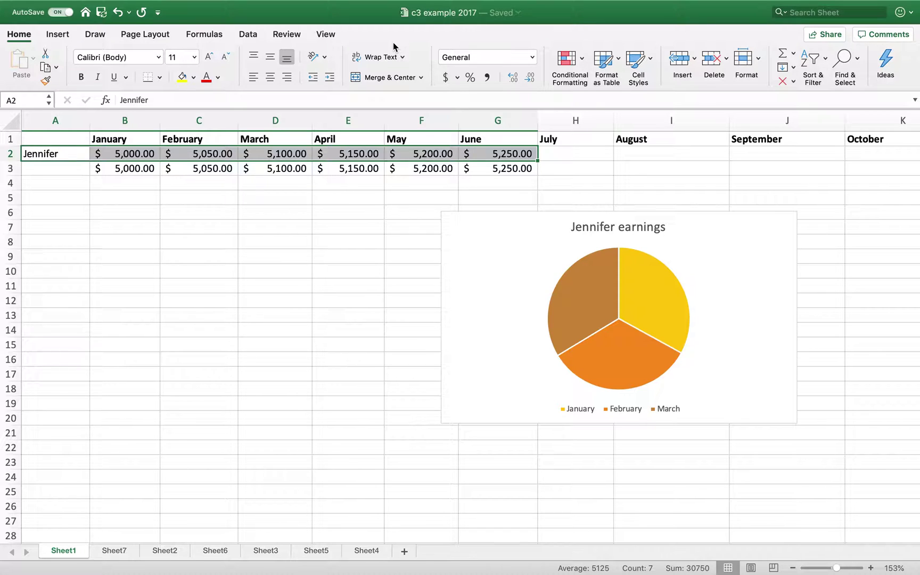
{"action": "key", "text": "super+Tab"}
- Browse the Insert, Draw, Page Layout and Formulas ribbon tabs in desktop Excel
{"action": "left_click", "coordinate": [59, 36]}
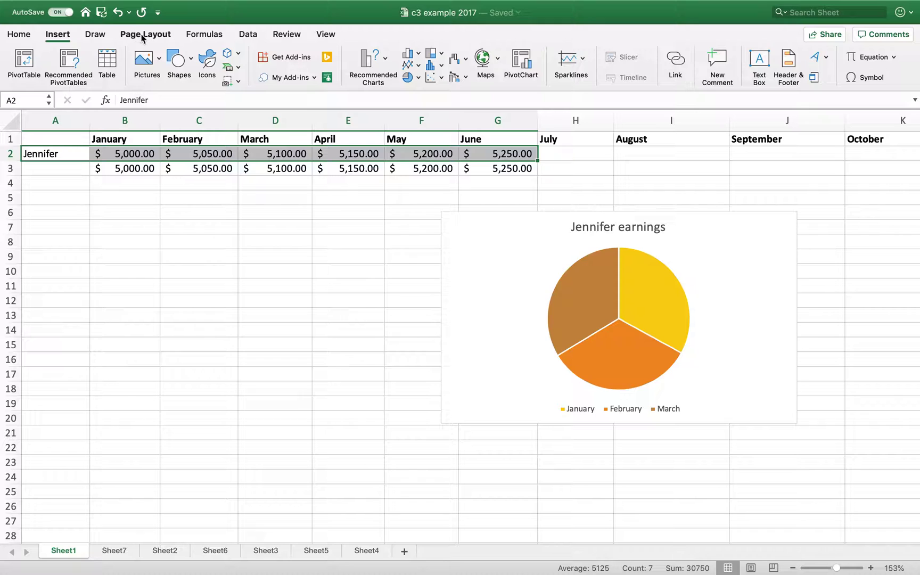
{"action": "left_click", "coordinate": [105, 36]}
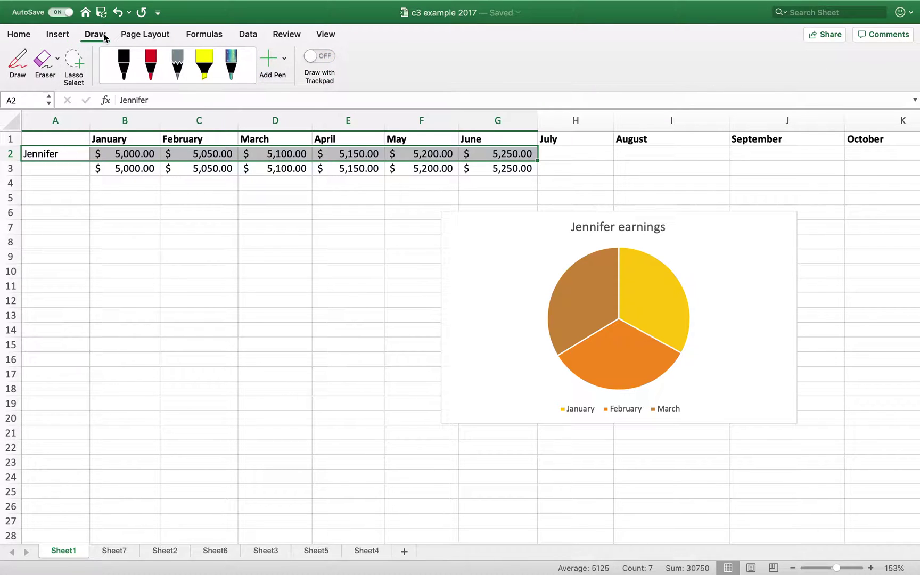
{"action": "left_click", "coordinate": [145, 35]}
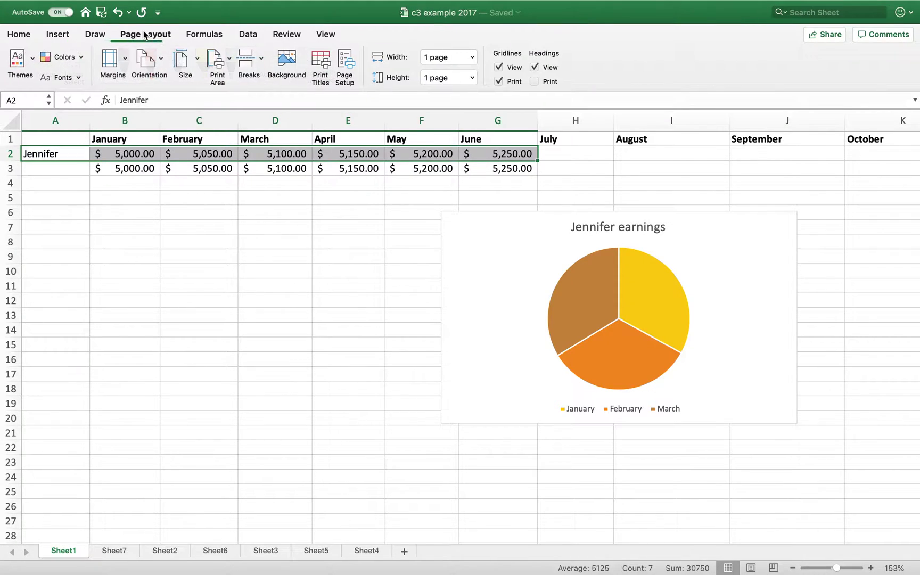
{"action": "left_click", "coordinate": [195, 36]}
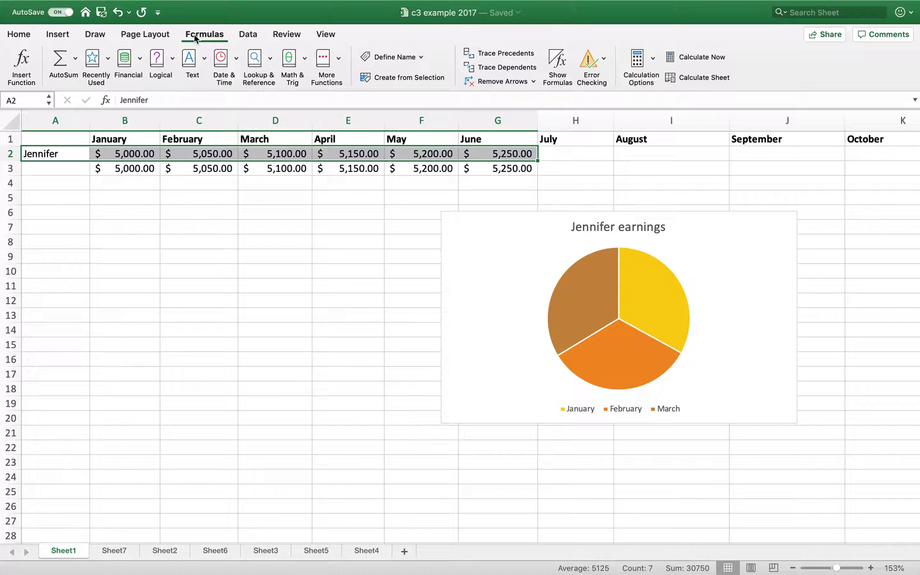
{"action": "key", "text": "super+Tab"}
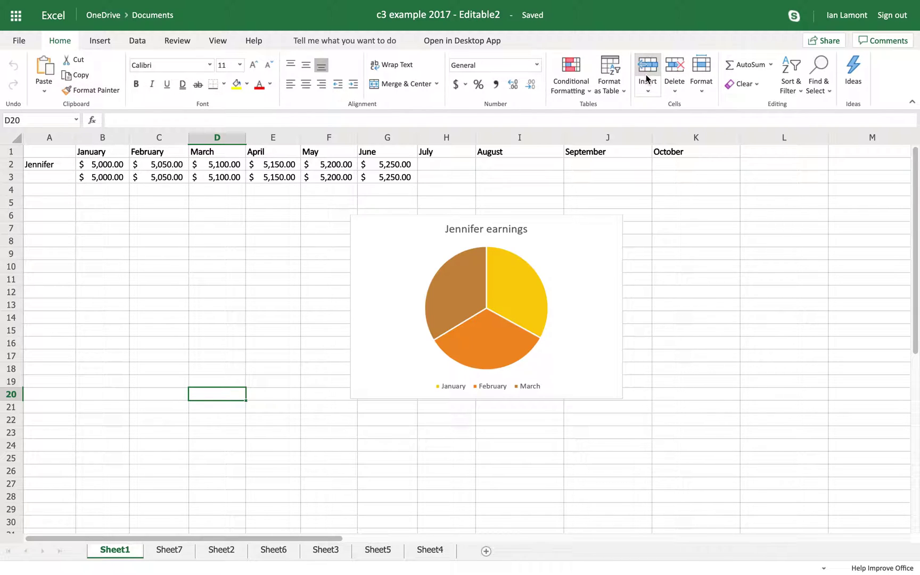
{"action": "left_click", "coordinate": [771, 65]}
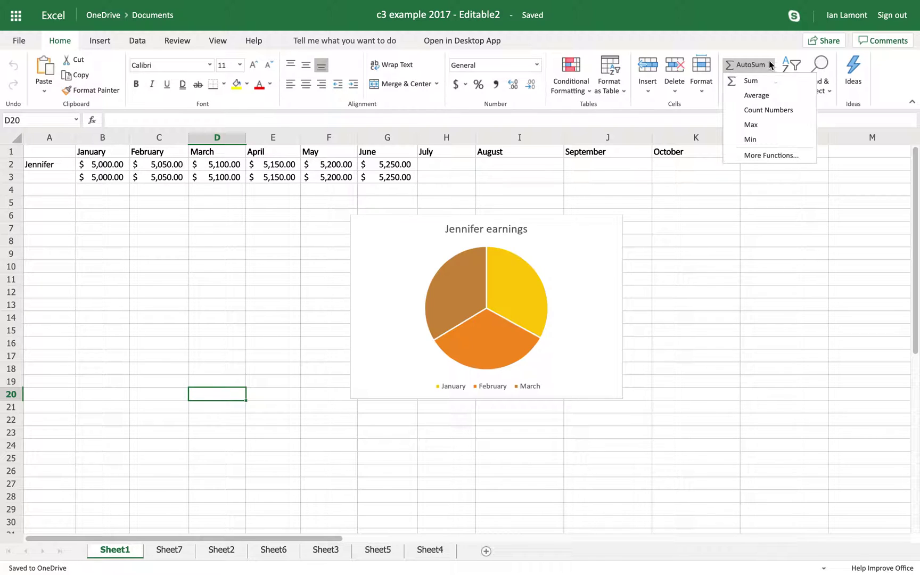
{"action": "left_click", "coordinate": [769, 60]}
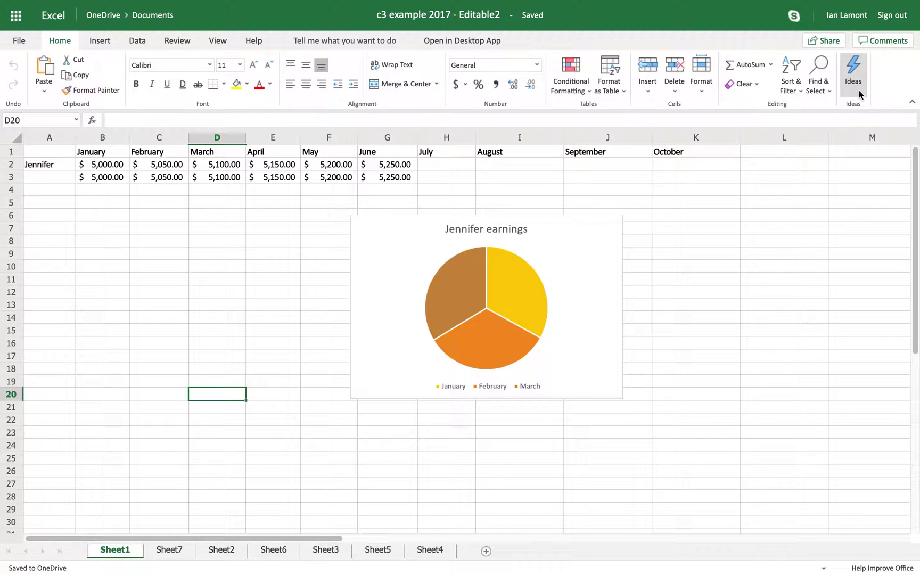
{"action": "key", "text": "super+Tab"}
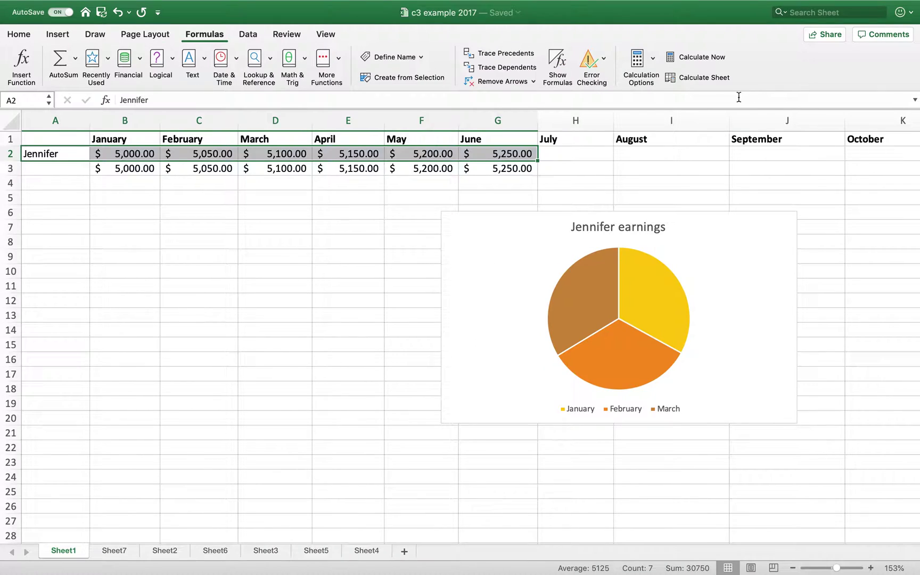
- Go from the Home tab to the Insert tab's chart tools
{"action": "left_click", "coordinate": [19, 34]}
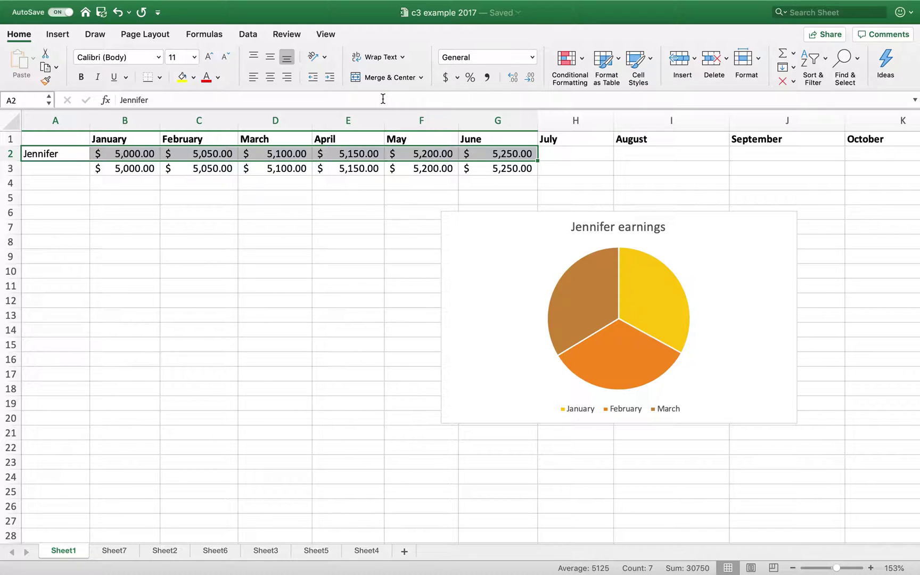
{"action": "left_click", "coordinate": [65, 38]}
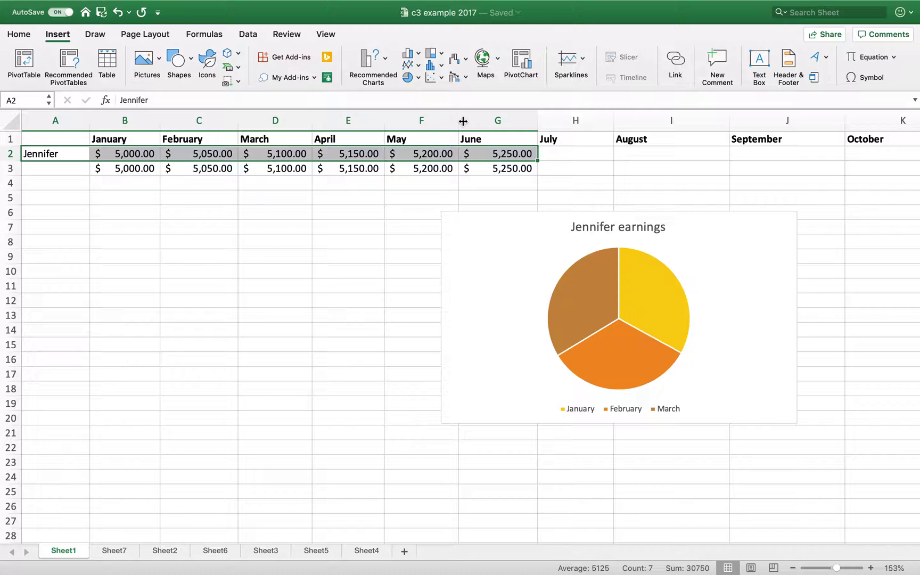
- Select A1:G2 and insert a Line with Markers chart of Jennifer's January–June earnings
{"action": "left_click", "coordinate": [41, 156]}
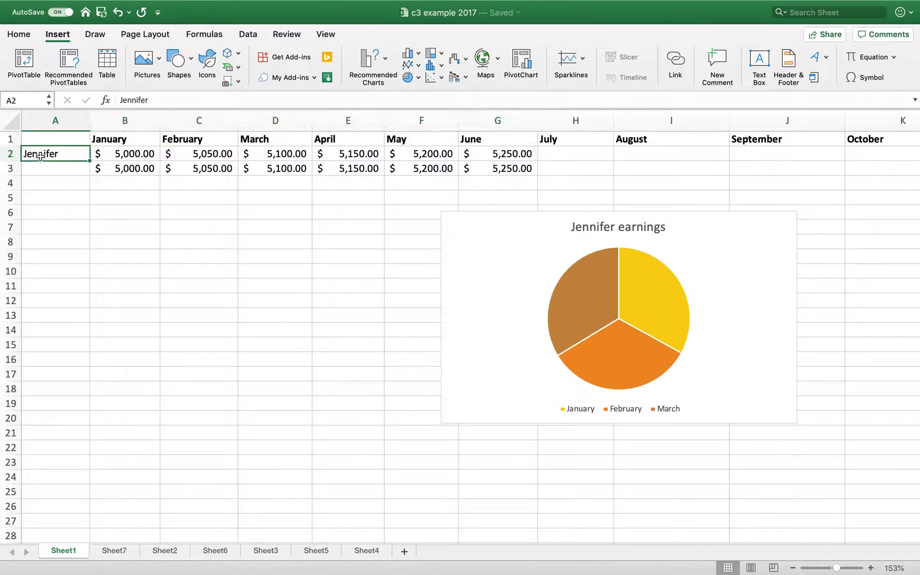
{"action": "key", "text": "shift+Right"}
{"action": "key", "text": "shift+Right"}
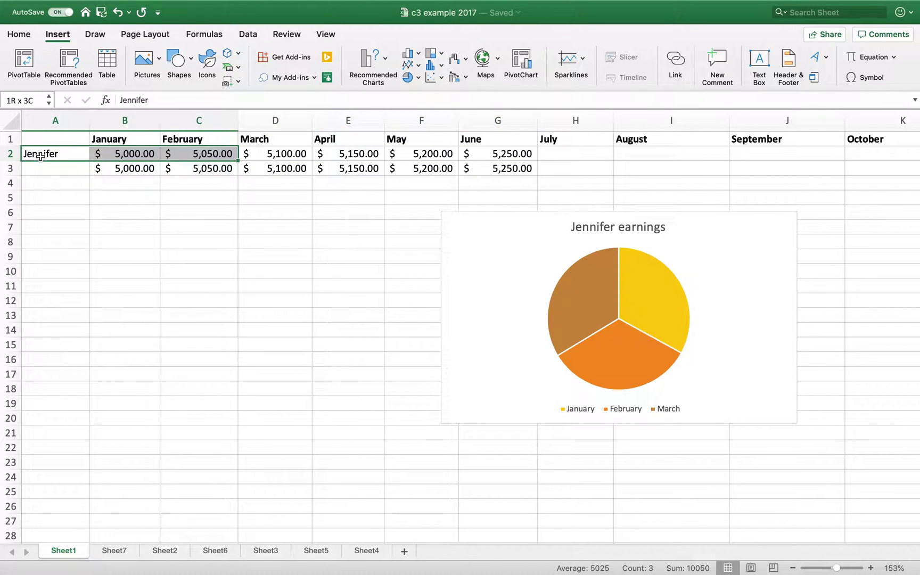
{"action": "key", "text": "Up"}
{"action": "key", "text": "shift+Right"}
{"action": "key", "text": "shift+Right"}
{"action": "key", "text": "shift+Right"}
{"action": "key", "text": "shift+Right"}
{"action": "key", "text": "shift+Right"}
{"action": "key", "text": "shift+Right"}
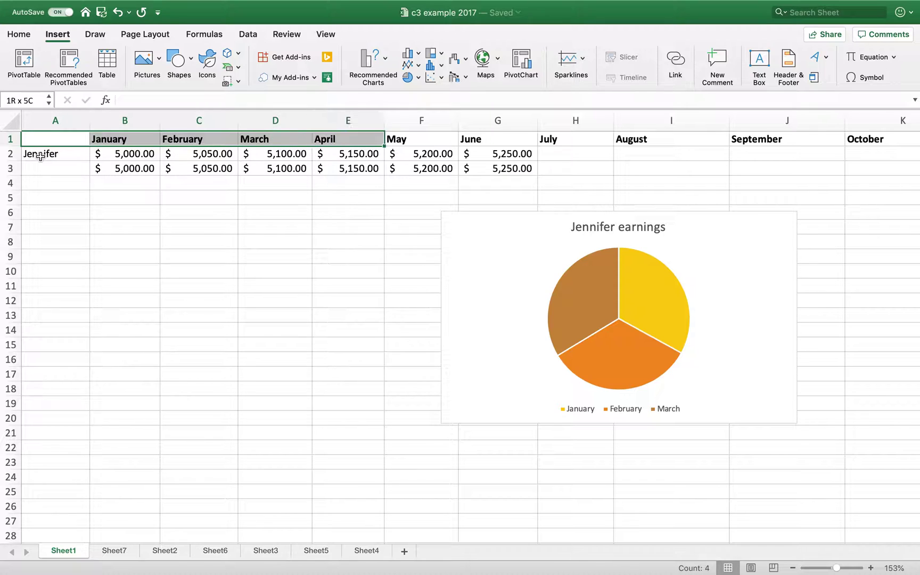
{"action": "key", "text": "shift+Down"}
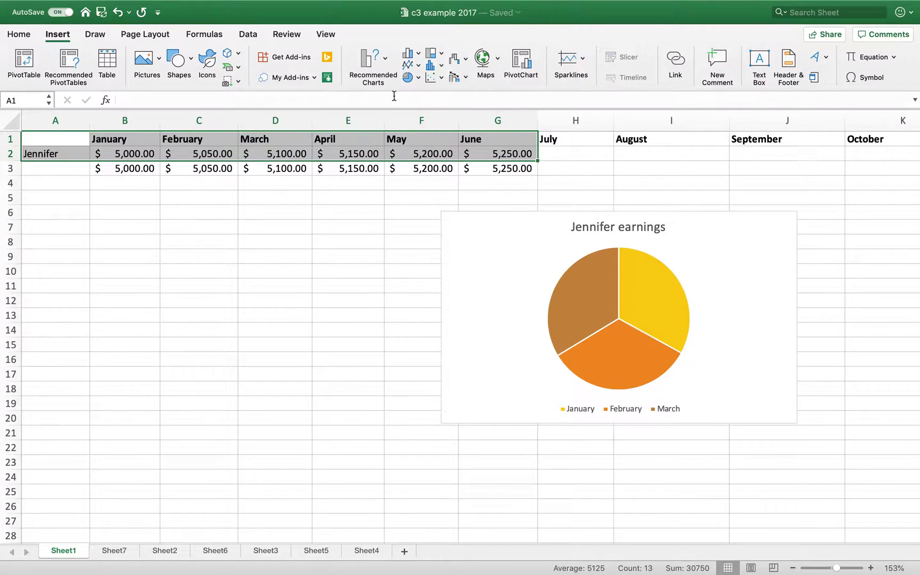
{"action": "left_click", "coordinate": [420, 66]}
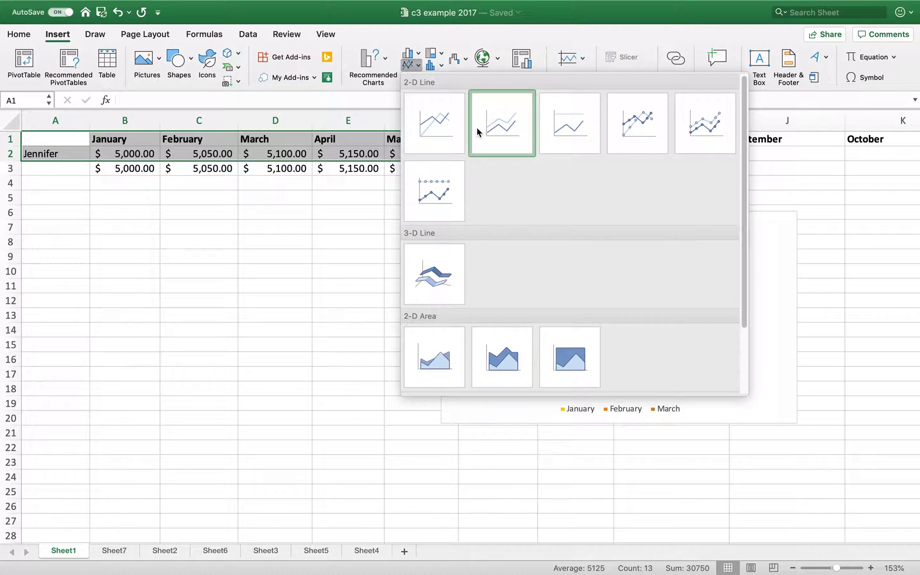
{"action": "left_click", "coordinate": [656, 125]}
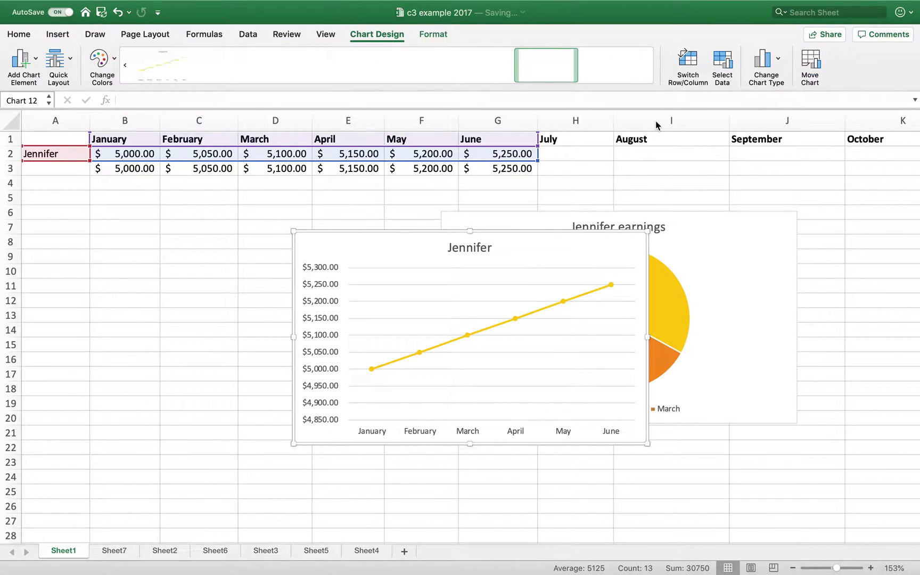
- Move the Jennifer line chart over the pie chart and apply the plain style with data labels
{"action": "left_click_drag", "start_coordinate": [523, 240], "coordinate": [668, 227]}
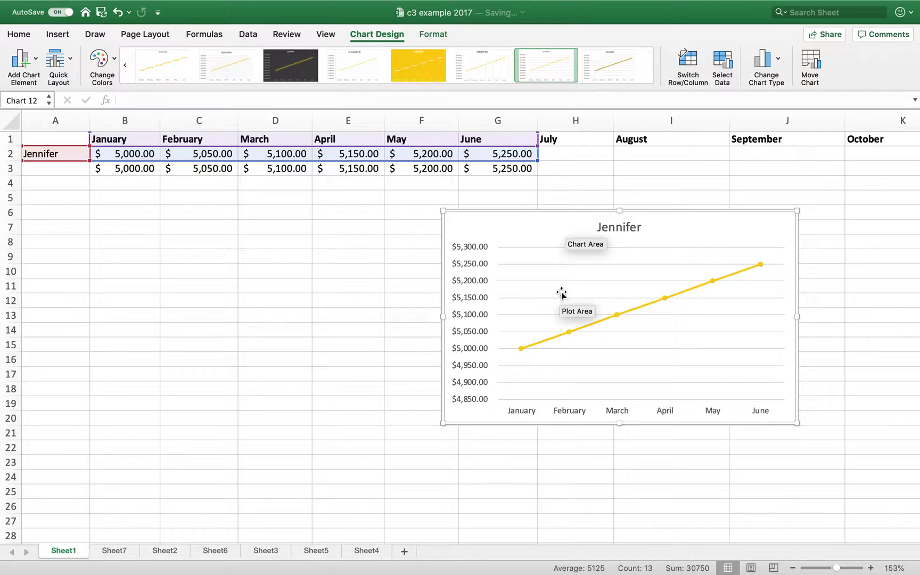
{"action": "left_click", "coordinate": [430, 67]}
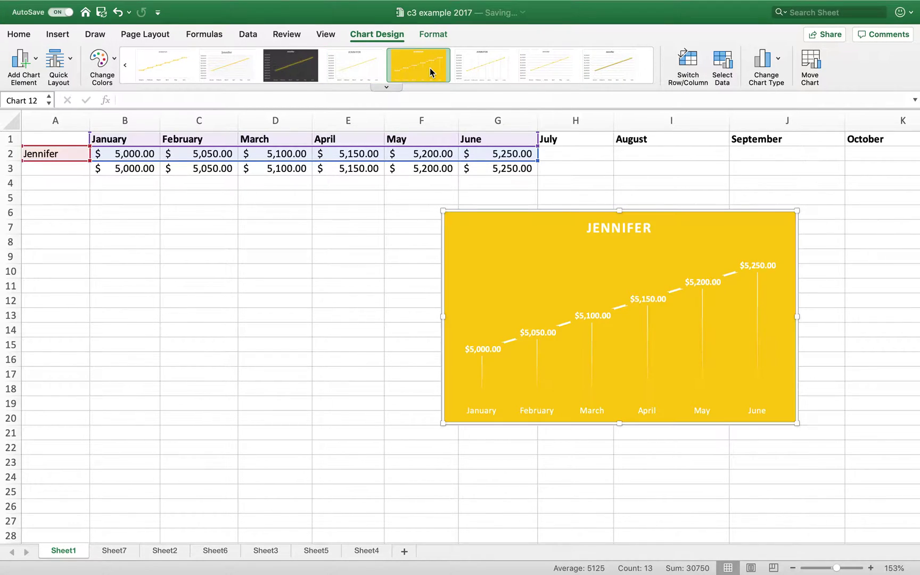
{"action": "left_click", "coordinate": [491, 67]}
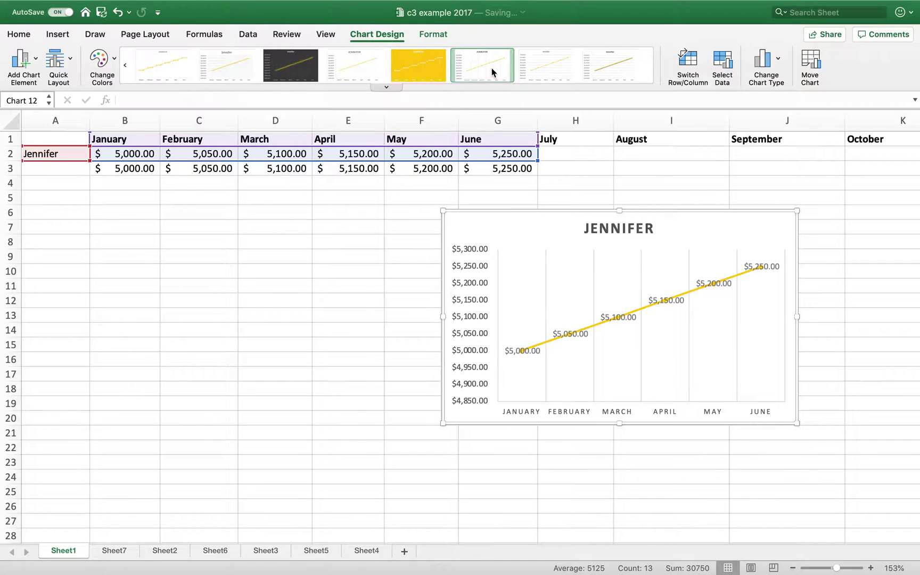
{"action": "left_click", "coordinate": [593, 63]}
{"action": "left_click", "coordinate": [181, 68]}
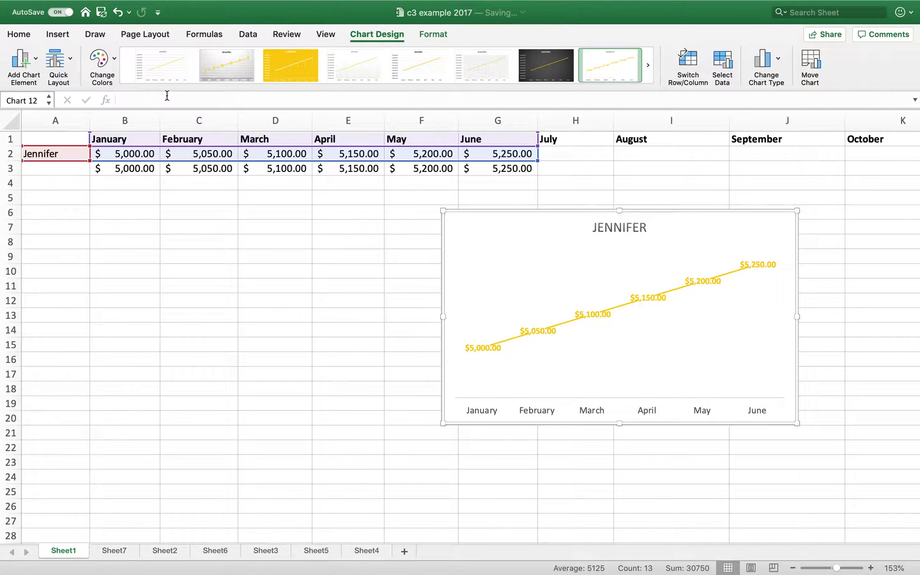
- Apply Quick Layout 5 to add an axis title, gridlines and data table to the line chart
{"action": "left_click", "coordinate": [71, 57]}
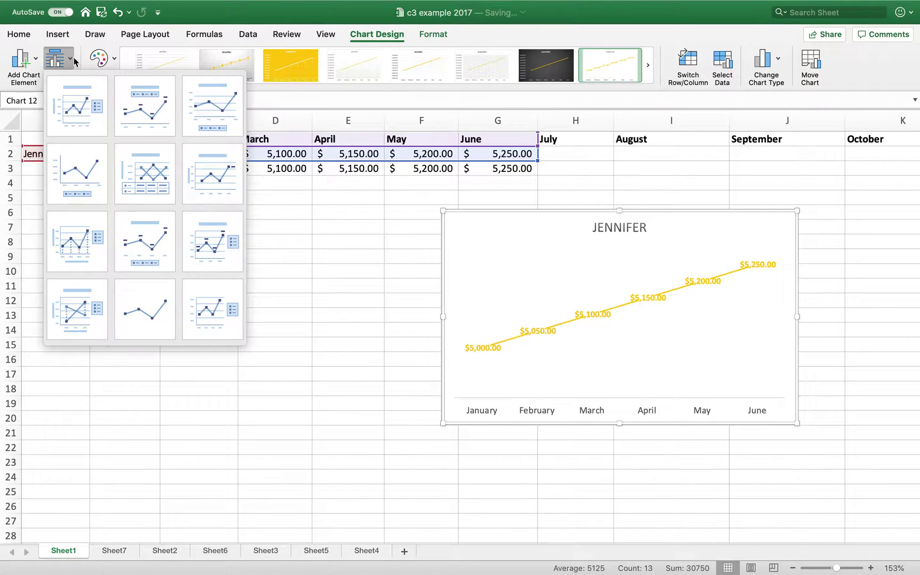
{"action": "left_click", "coordinate": [147, 190]}
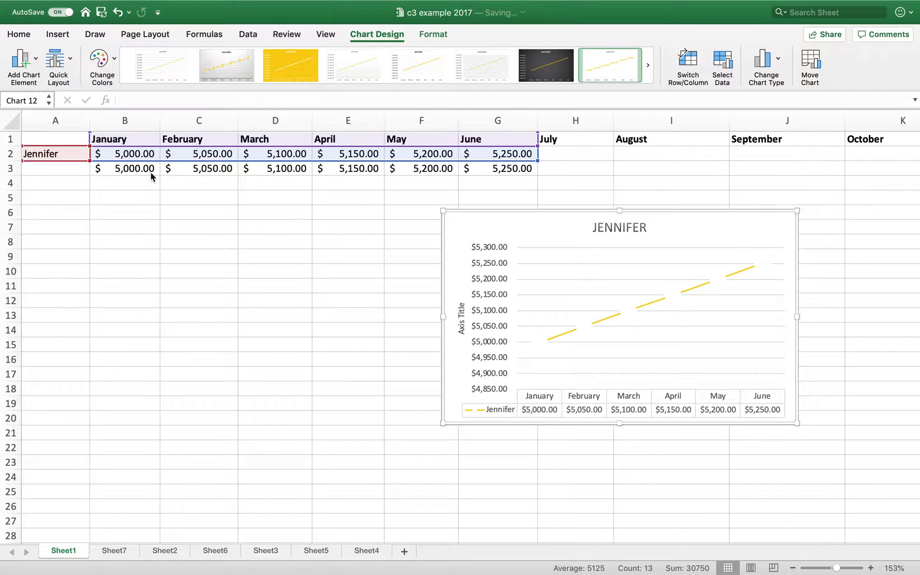
{"action": "left_click", "coordinate": [72, 59]}
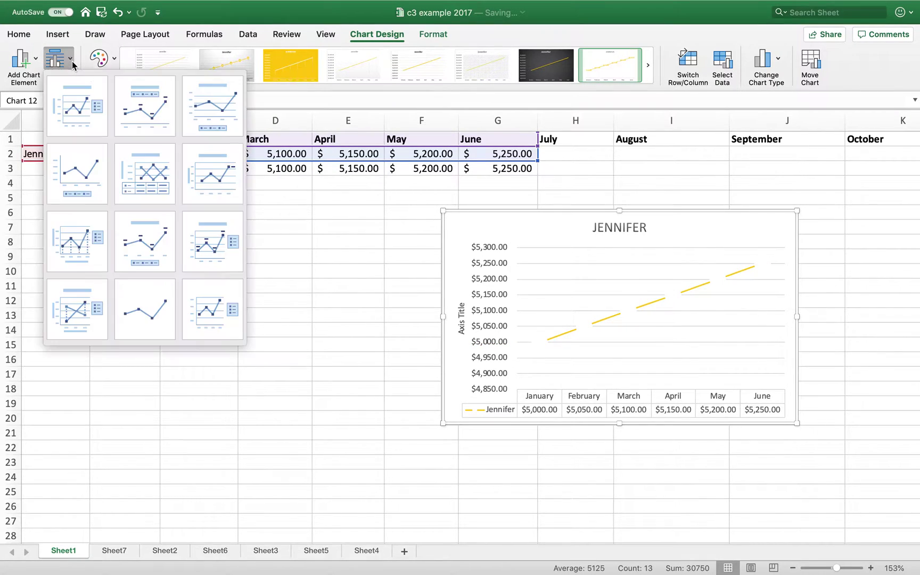
{"action": "left_click", "coordinate": [140, 173]}
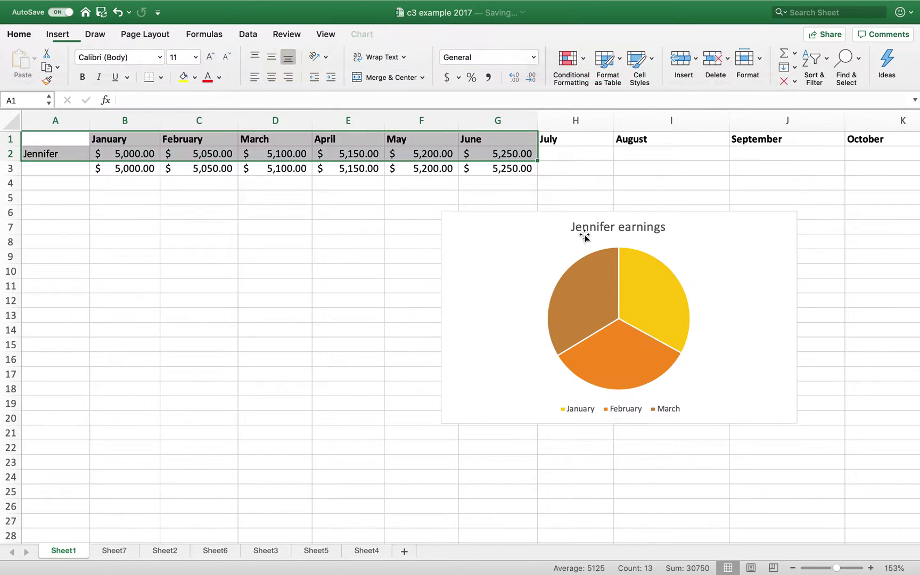
- Select A1:G2, insert a 3-D Line chart and enlarge it by dragging its corner
{"action": "left_click", "coordinate": [201, 296]}
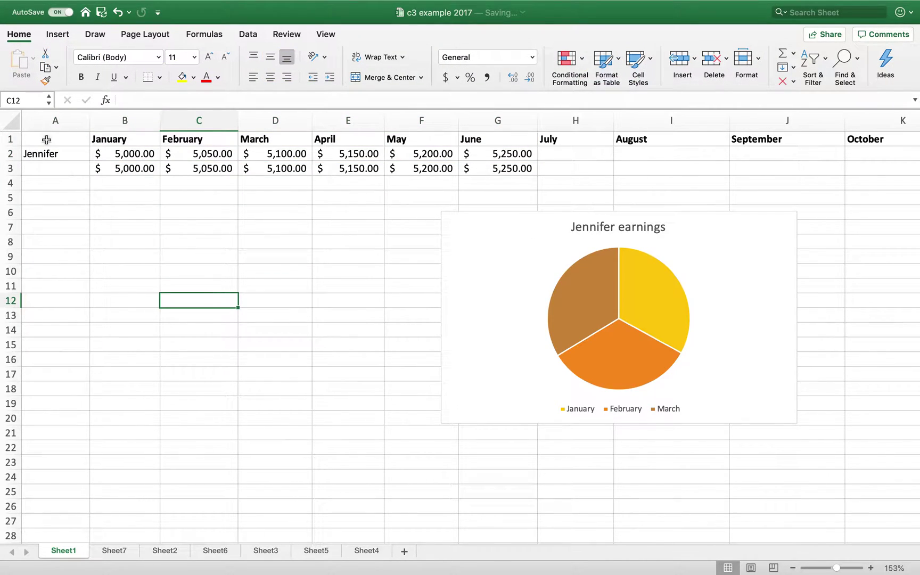
{"action": "left_click_drag", "start_coordinate": [46, 138], "coordinate": [46, 139]}
{"action": "key", "text": "shift+Right"}
{"action": "key", "text": "shift+Right"}
{"action": "key", "text": "shift+Right"}
{"action": "key", "text": "shift+Right"}
{"action": "key", "text": "shift+Right"}
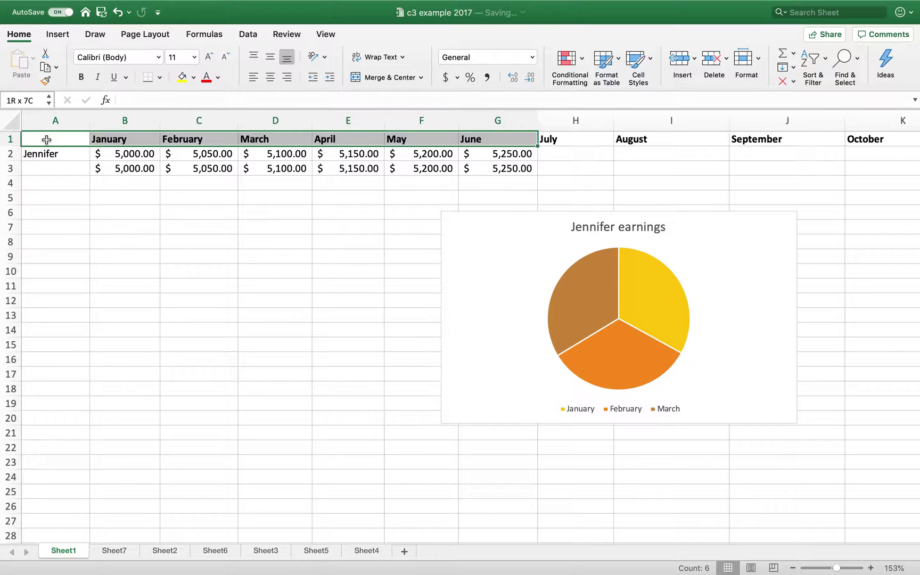
{"action": "key", "text": "shift+Down"}
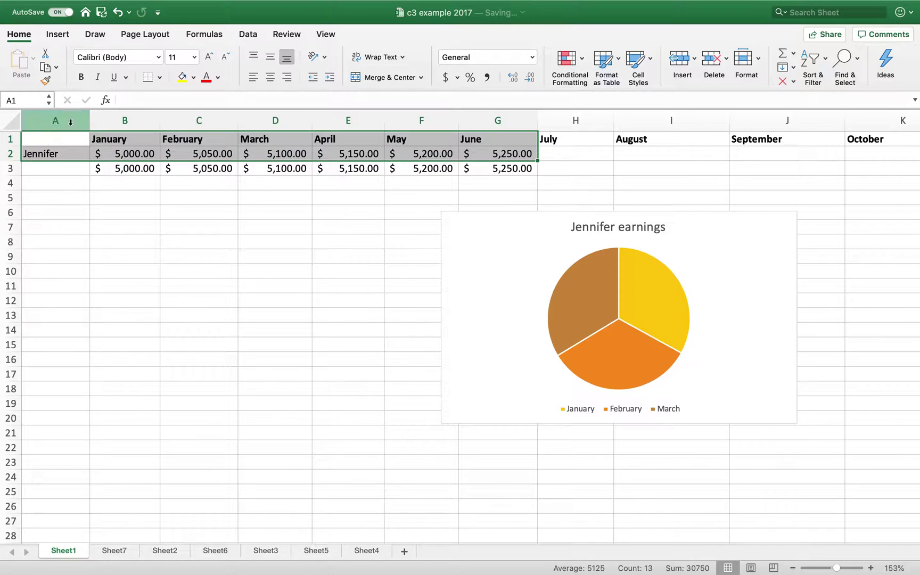
{"action": "left_click", "coordinate": [61, 36]}
{"action": "left_click", "coordinate": [419, 65]}
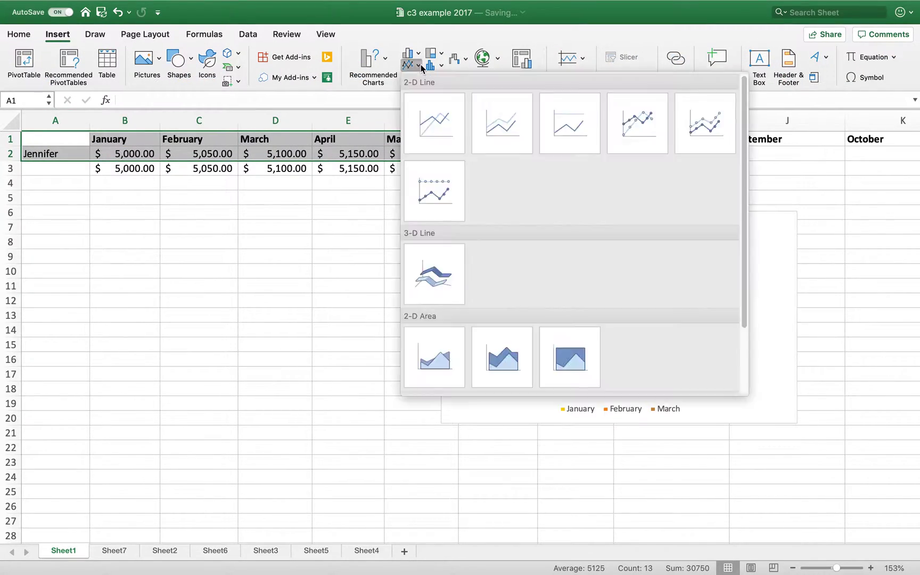
{"action": "left_click", "coordinate": [457, 263]}
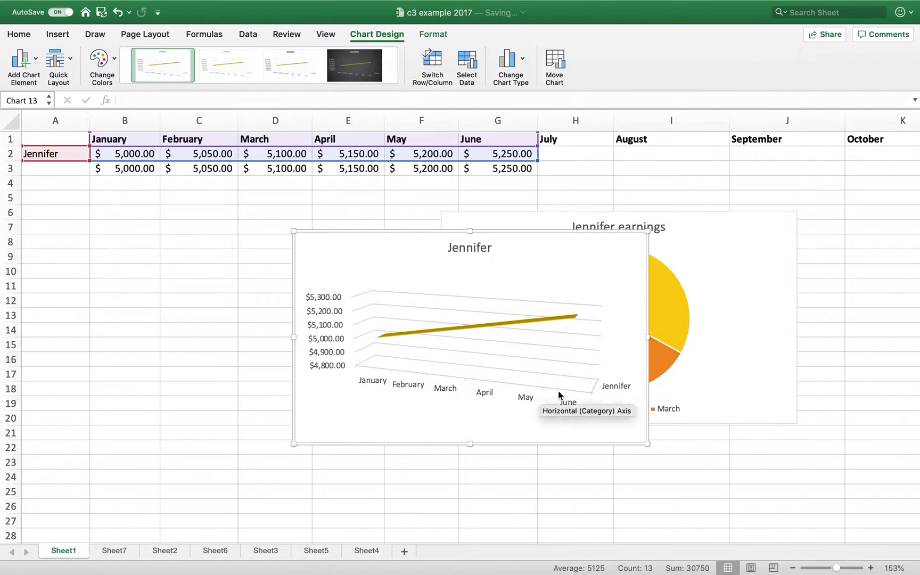
{"action": "left_click_drag", "start_coordinate": [294, 443], "coordinate": [206, 495]}
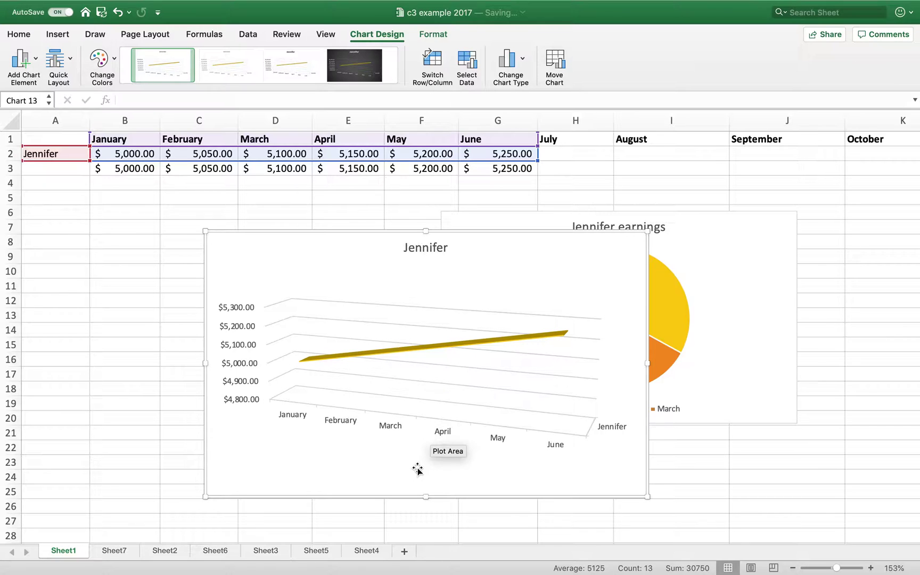
- Look over the Insert and View tabs in Excel Online in the browser
{"action": "key", "text": "cmd+Tab"}
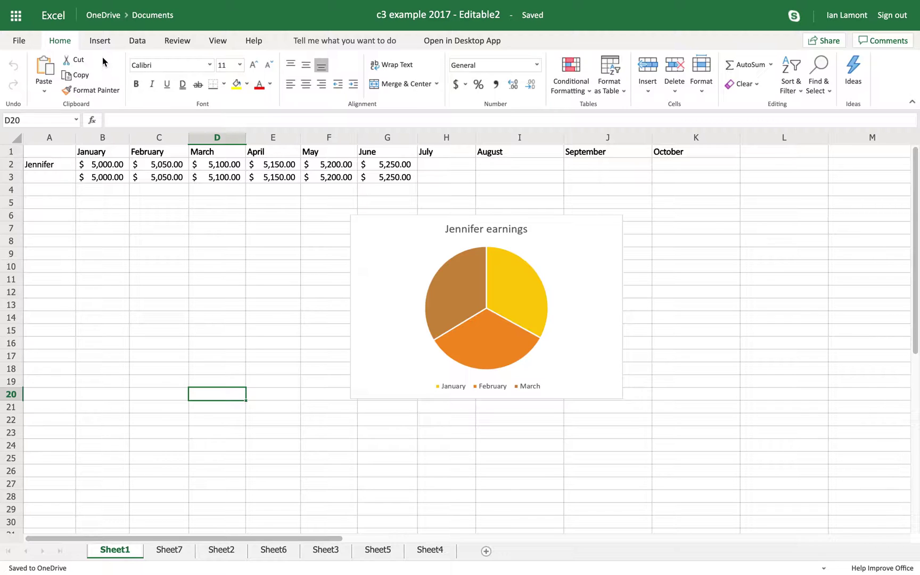
{"action": "left_click", "coordinate": [100, 43]}
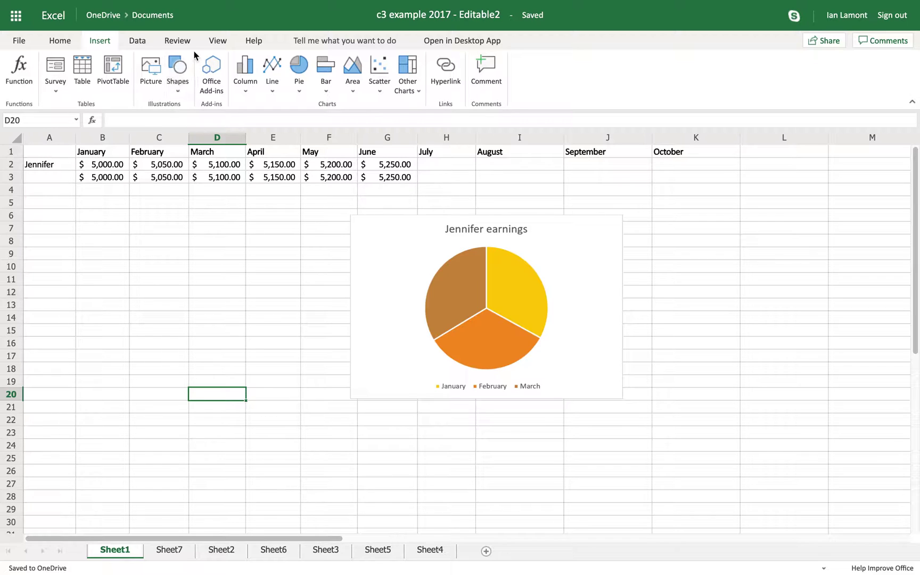
{"action": "left_click", "coordinate": [215, 43]}
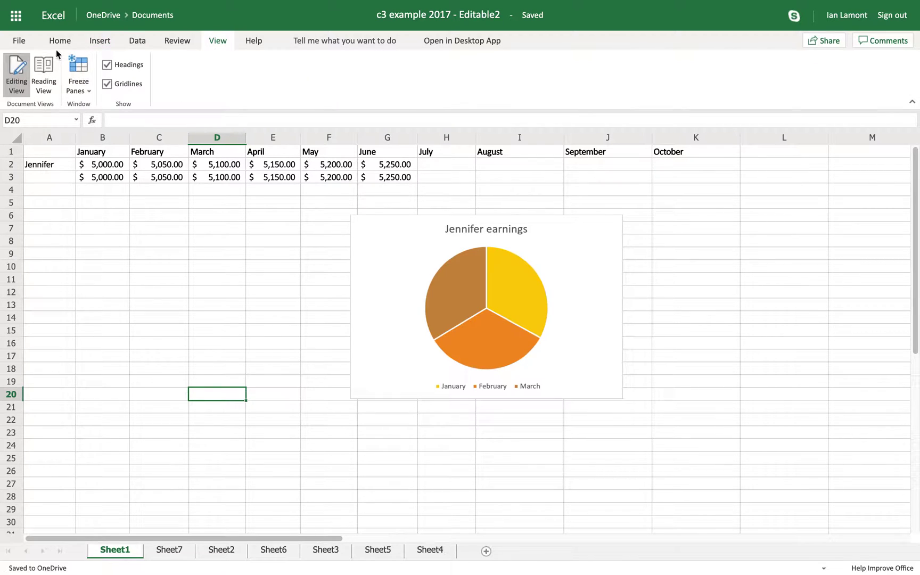
{"action": "left_click", "coordinate": [99, 41]}
- Compare desktop Excel's Insert and View tabs, then return to Excel Online
{"action": "key", "text": "super+Tab"}
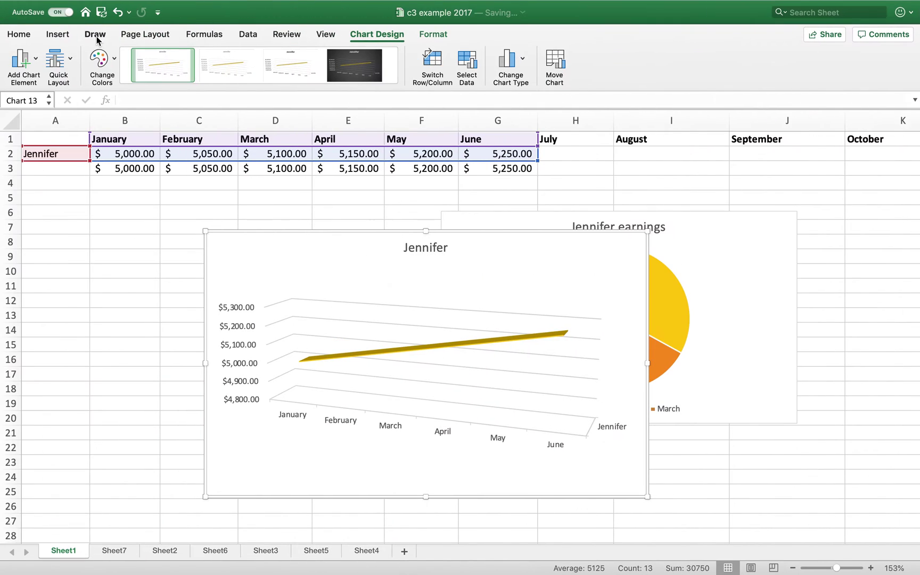
{"action": "left_click", "coordinate": [63, 38]}
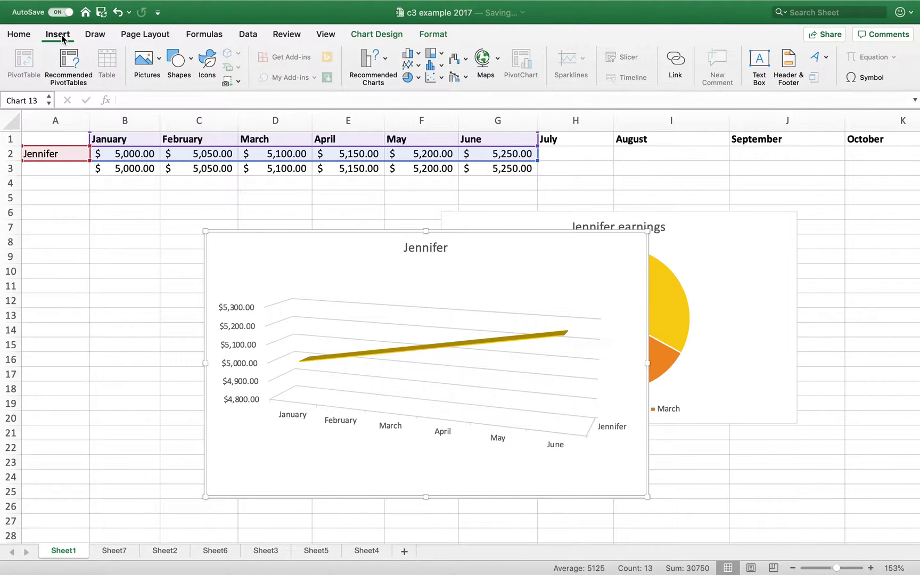
{"action": "left_click", "coordinate": [325, 34]}
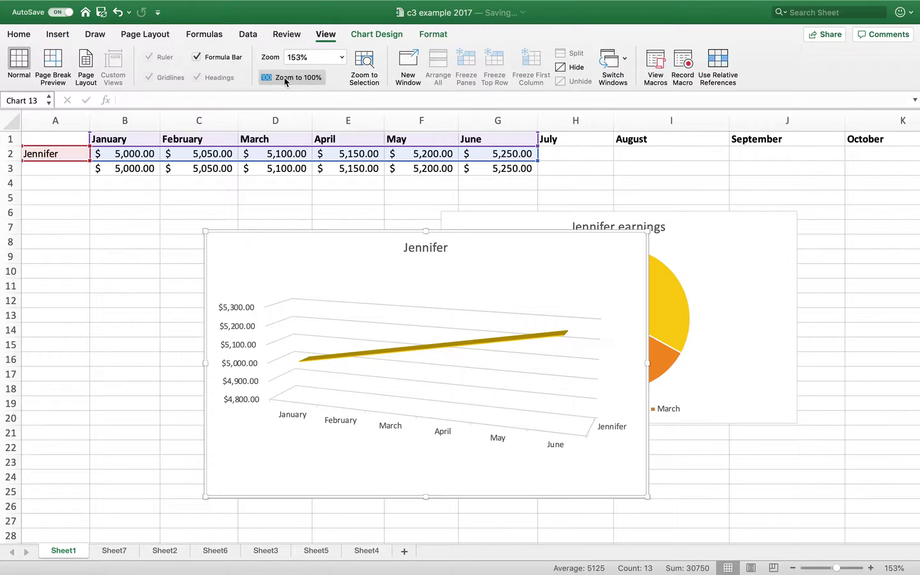
{"action": "left_click", "coordinate": [55, 35]}
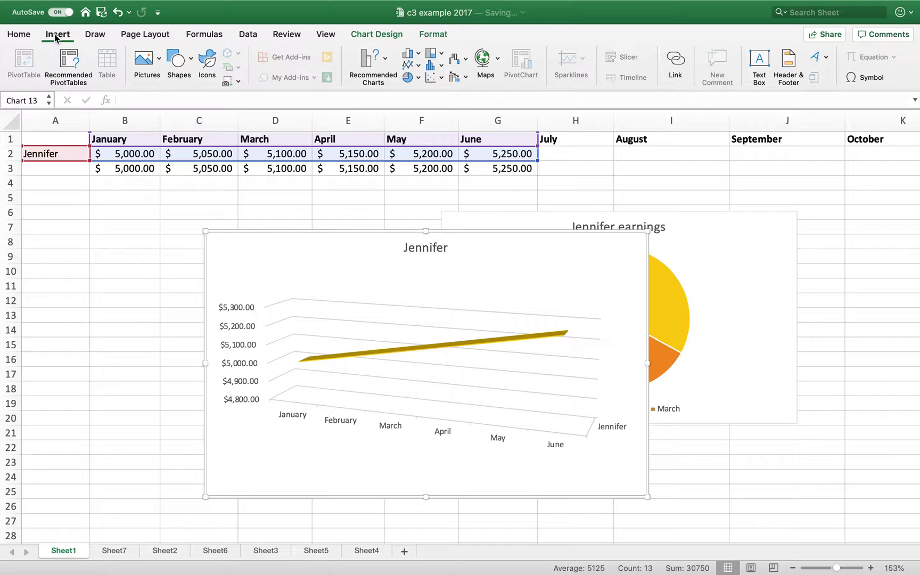
{"action": "key", "text": "super+Tab"}
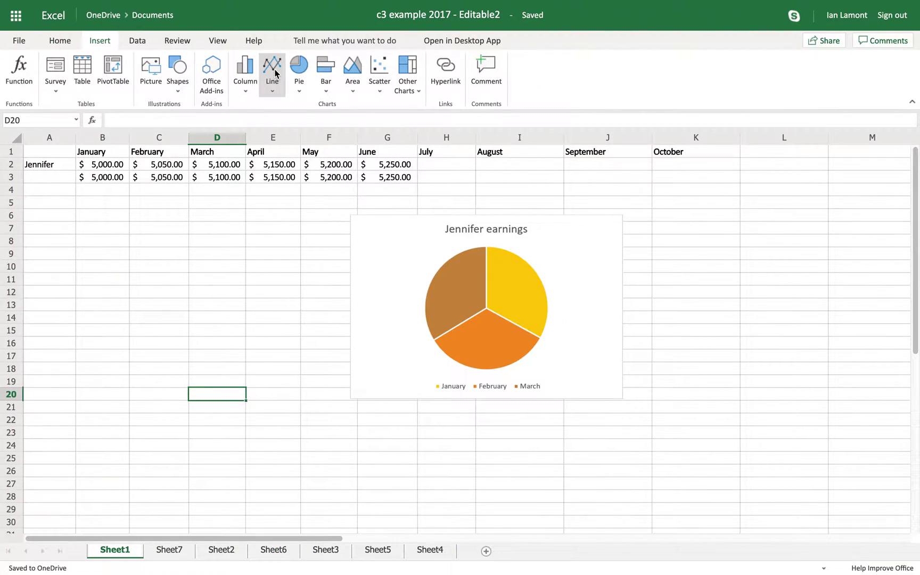
- Insert a Line with Markers chart of A1:G2 in Excel Online and drag it beside the pie chart
{"action": "left_click", "coordinate": [51, 156]}
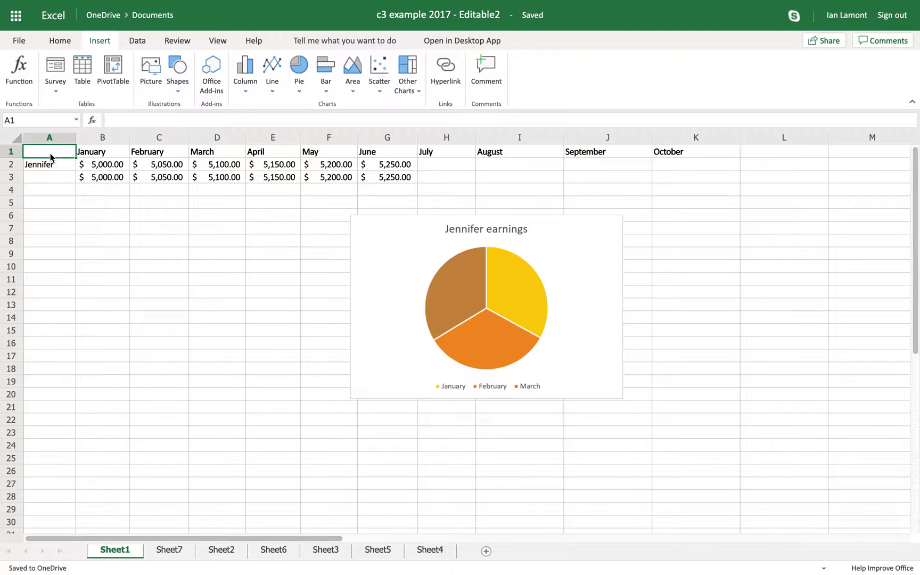
{"action": "left_click_drag", "start_coordinate": [51, 156], "coordinate": [394, 165]}
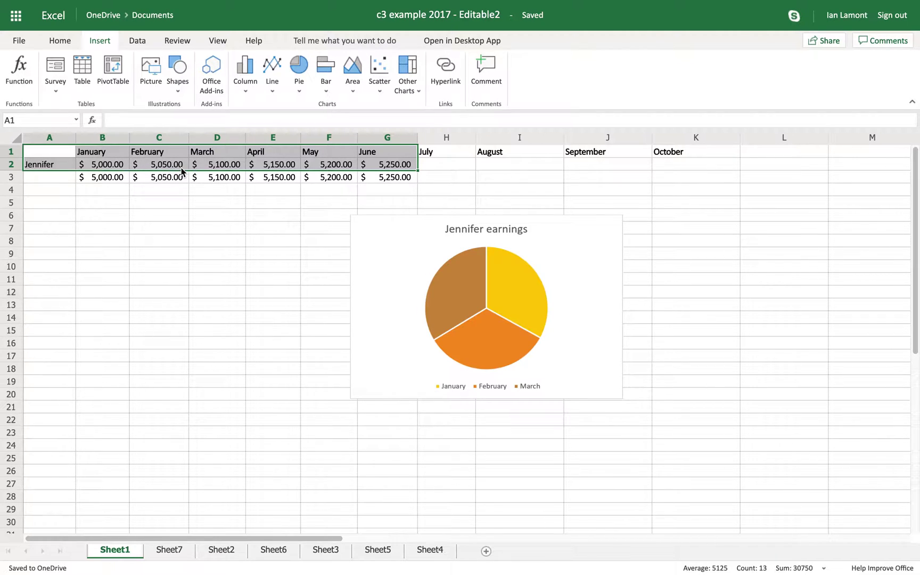
{"action": "left_click", "coordinate": [284, 77]}
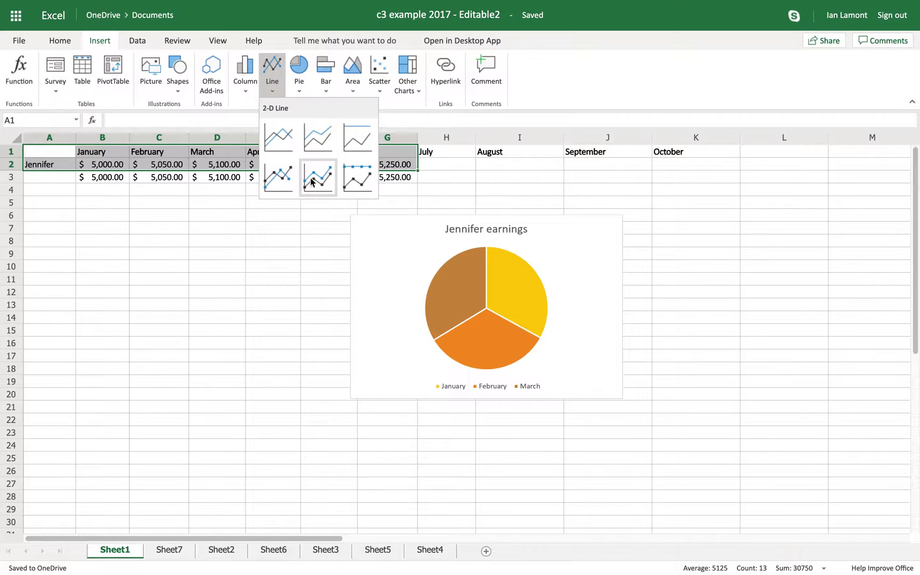
{"action": "left_click", "coordinate": [280, 170]}
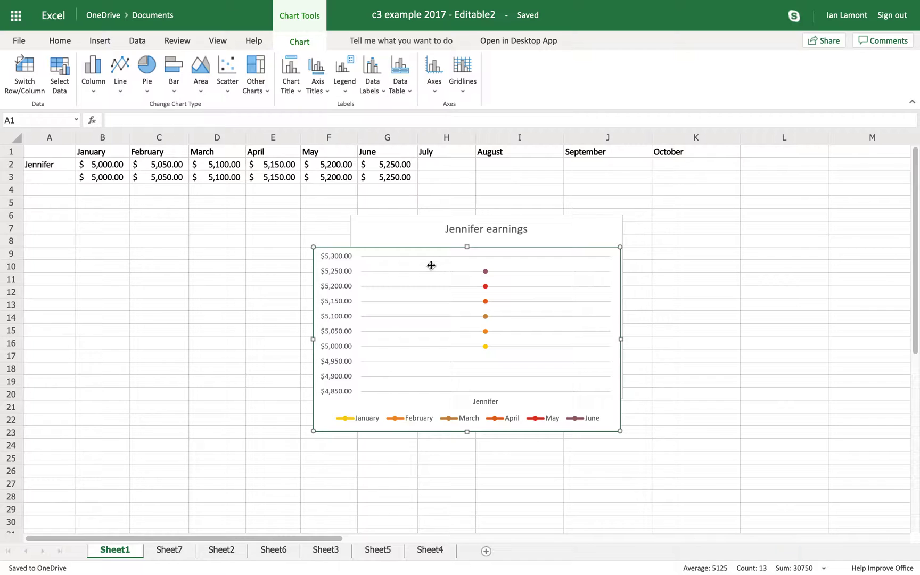
{"action": "left_click_drag", "start_coordinate": [429, 262], "coordinate": [165, 230]}
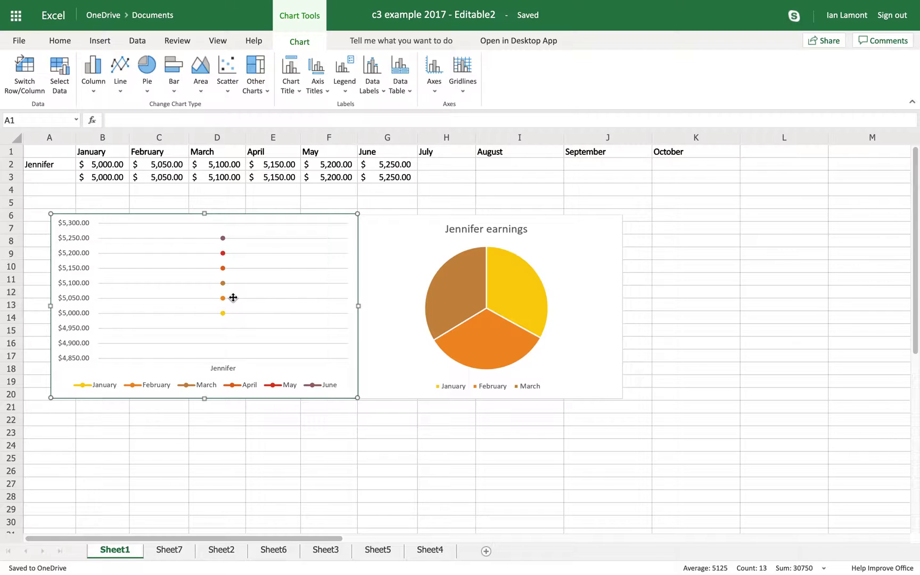
- Show a data table of January–June values beneath the line chart, then delete that chart
{"action": "left_click", "coordinate": [121, 85]}
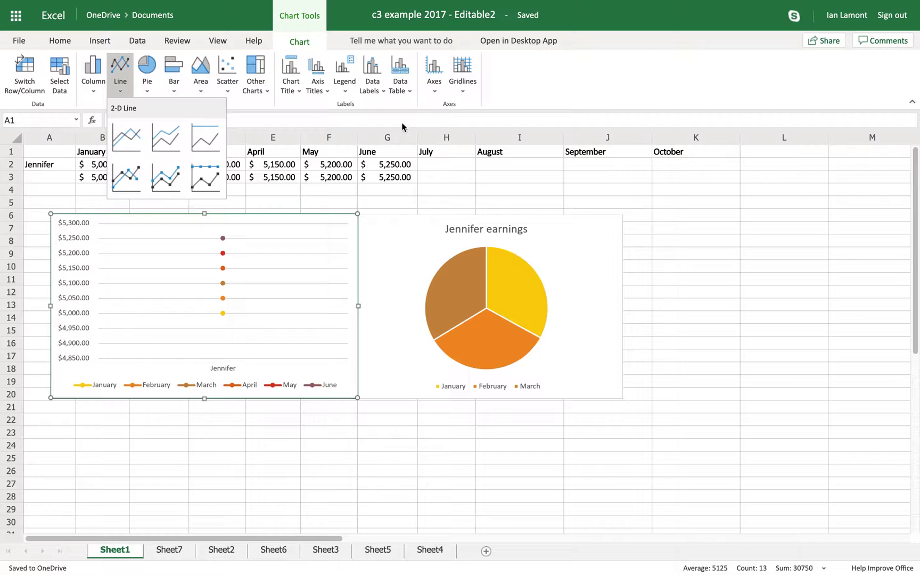
{"action": "left_click", "coordinate": [410, 88]}
{"action": "left_click", "coordinate": [410, 88]}
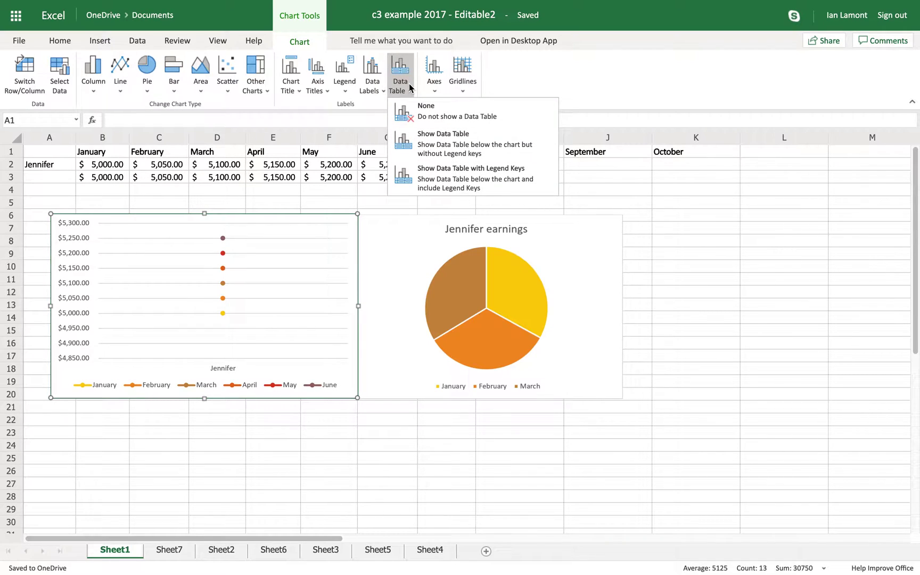
{"action": "left_click", "coordinate": [440, 140]}
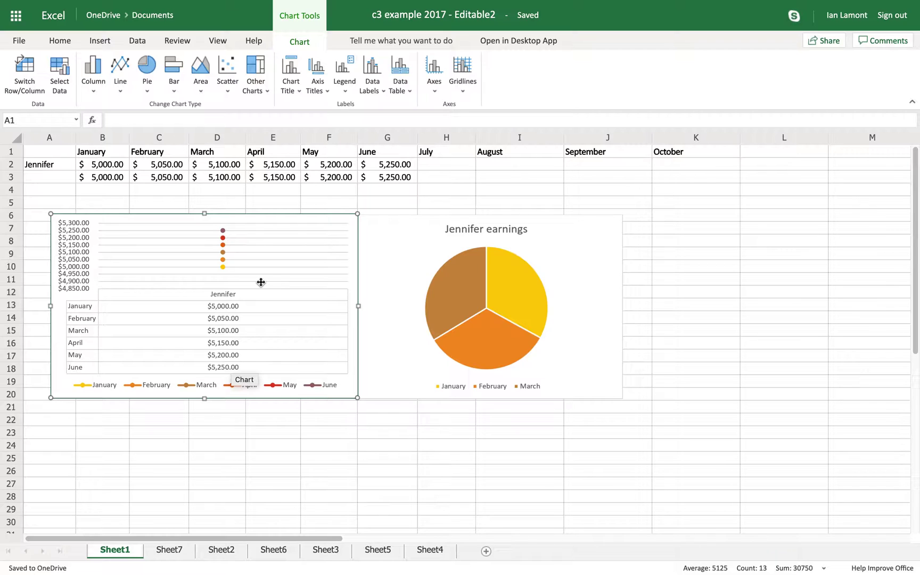
{"action": "key", "text": "Delete"}
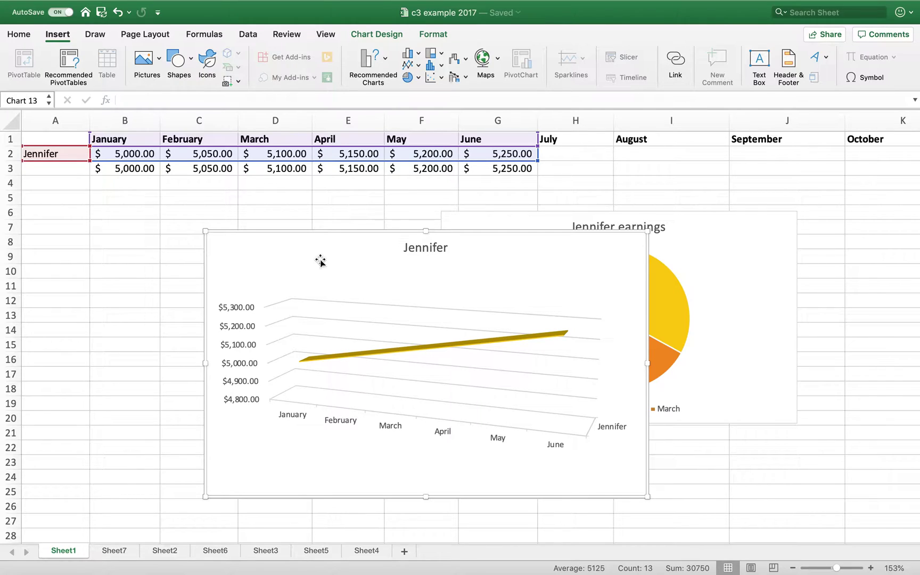
- Delete the 3-D Jennifer line chart, leaving the January–March pie chart, then show the View tab
{"action": "key", "text": "Delete"}
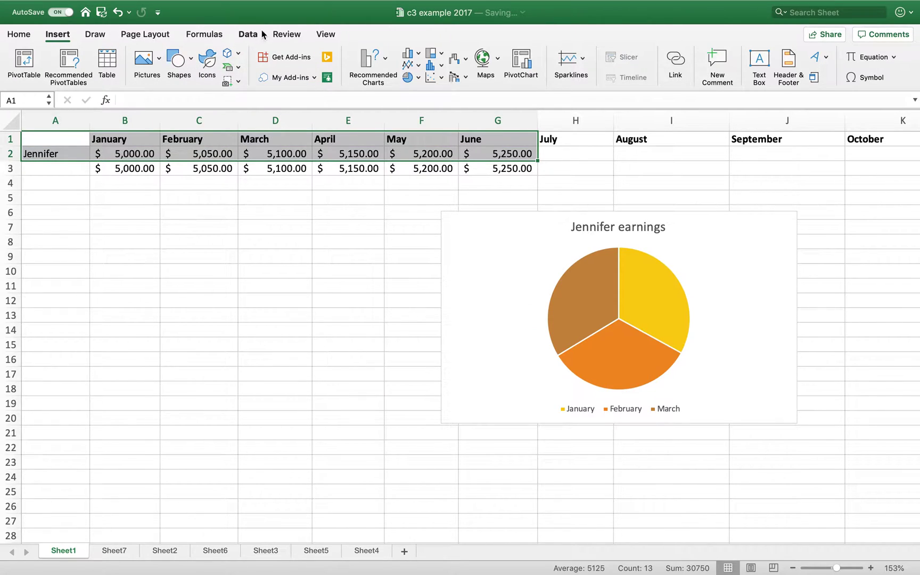
{"action": "left_click", "coordinate": [324, 34]}
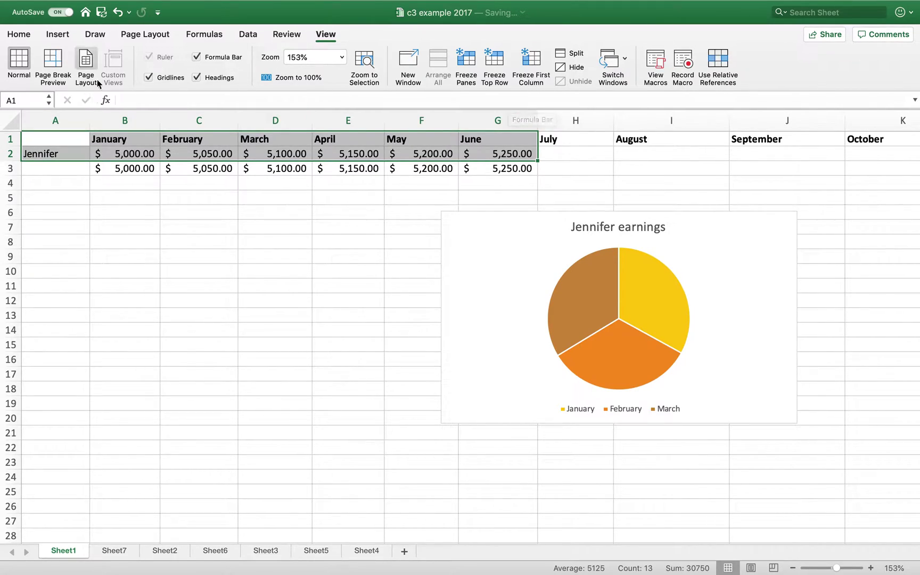
{"action": "key", "text": "super+Tab"}
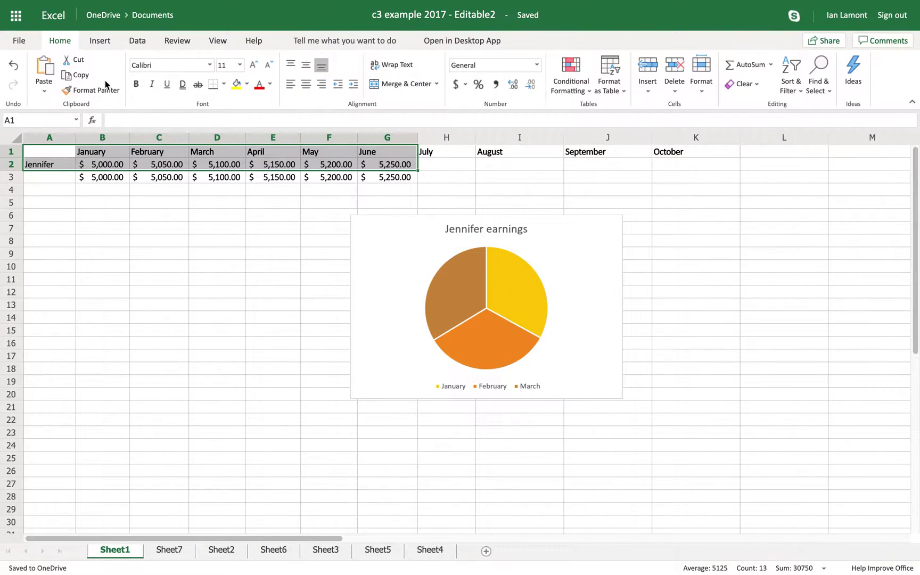
{"action": "left_click", "coordinate": [217, 42]}
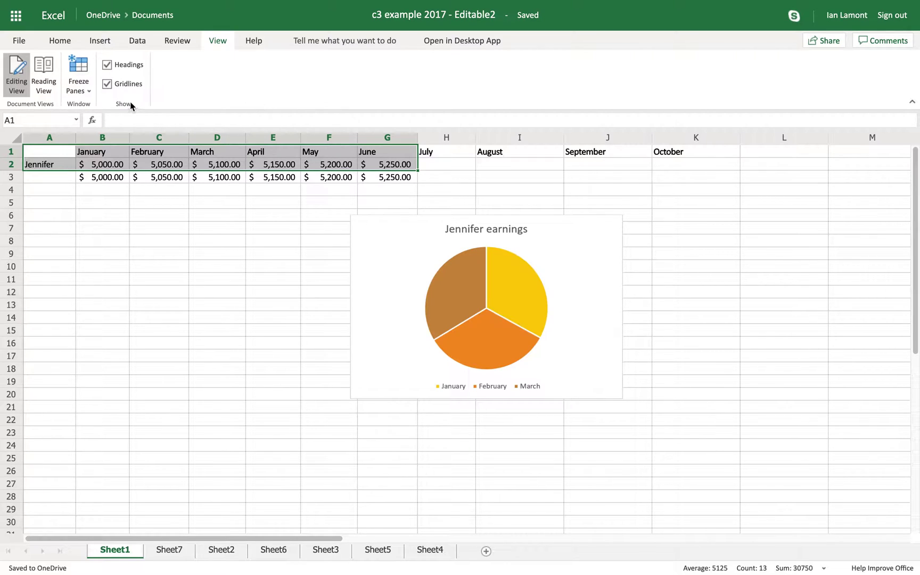
{"action": "left_click", "coordinate": [107, 84]}
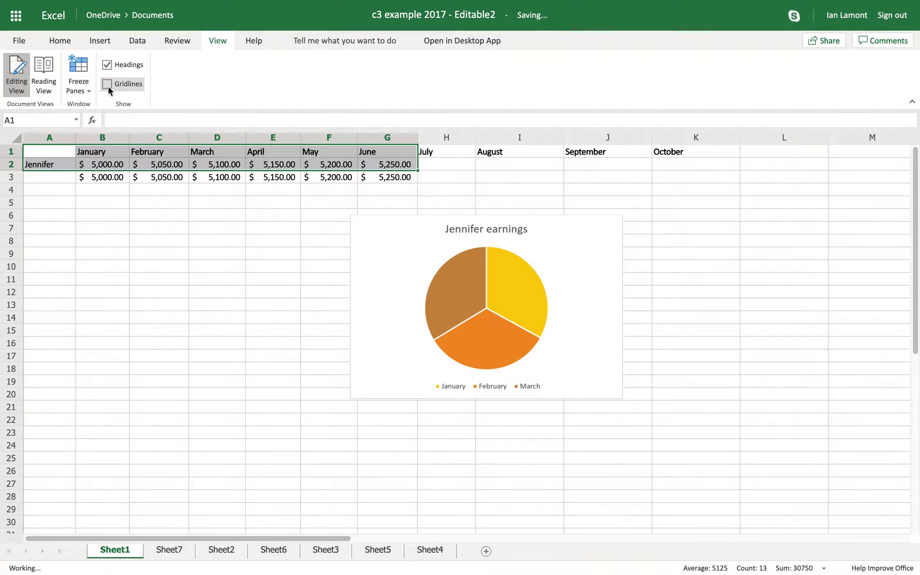
{"action": "left_click", "coordinate": [107, 85]}
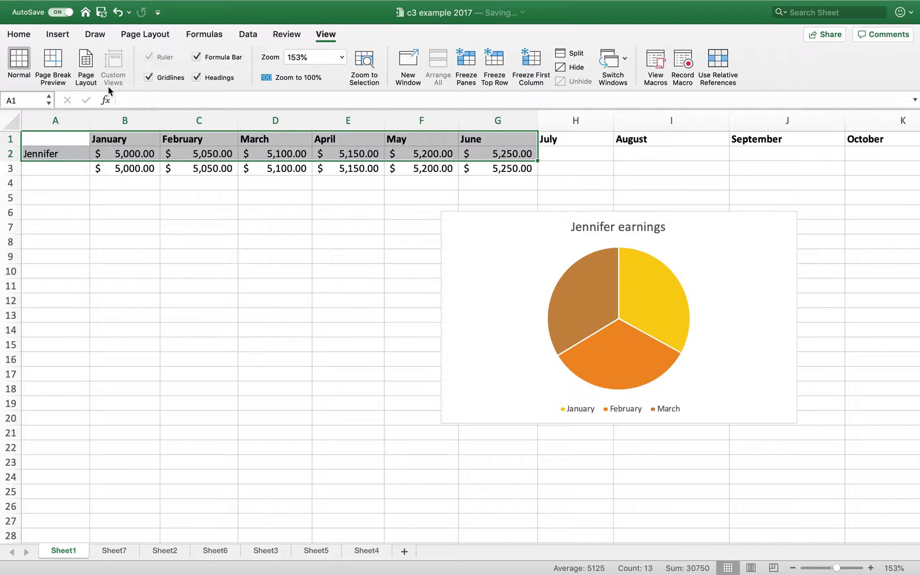
{"action": "left_click", "coordinate": [161, 36]}
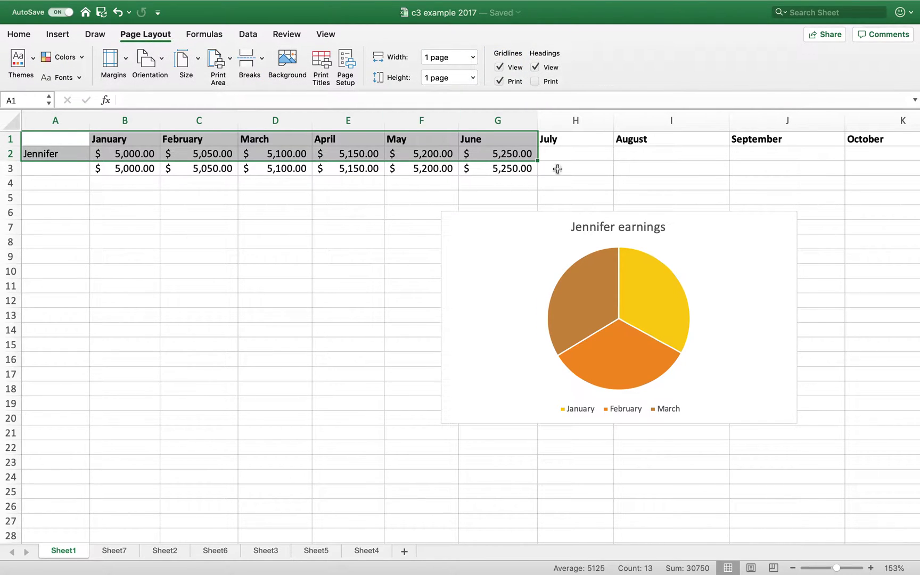
{"action": "left_click", "coordinate": [502, 70]}
{"action": "left_click", "coordinate": [502, 70]}
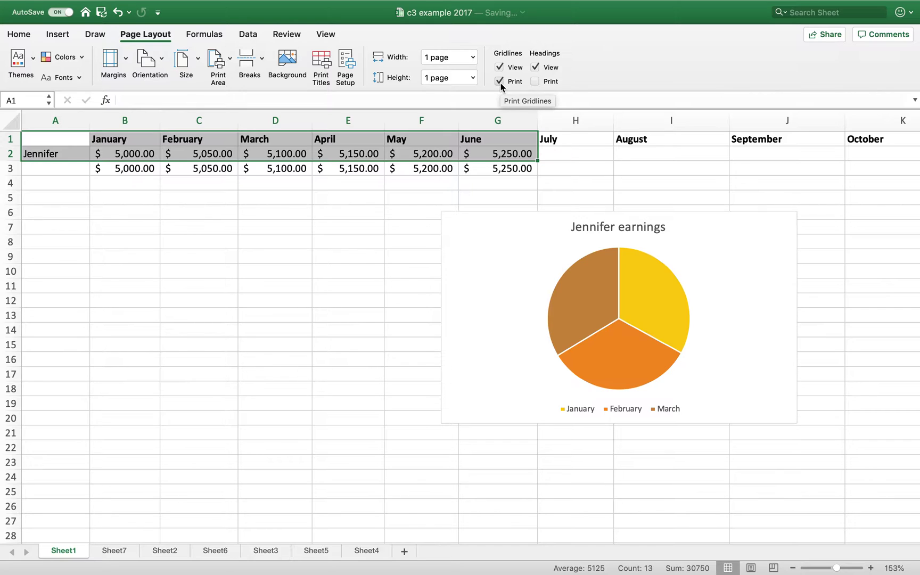
{"action": "left_click", "coordinate": [500, 82]}
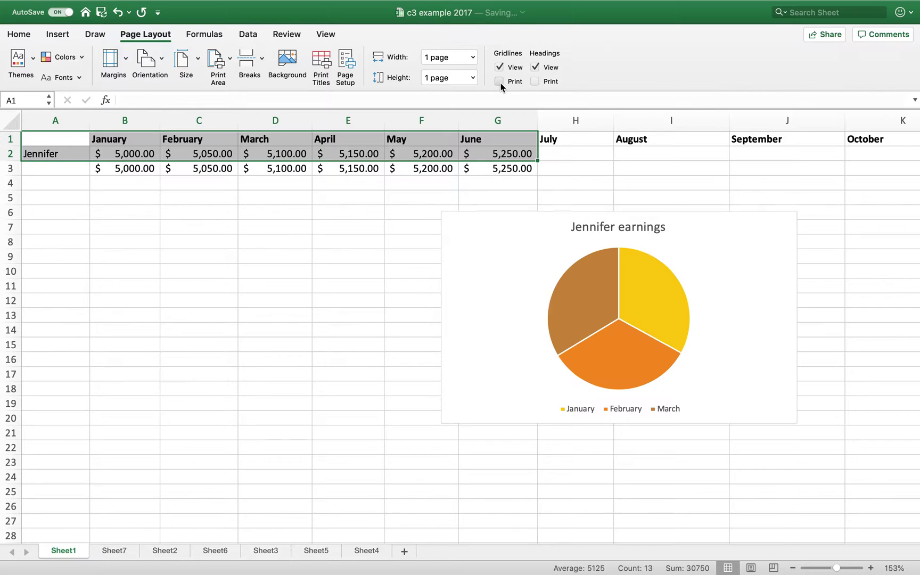
{"action": "left_click", "coordinate": [500, 82]}
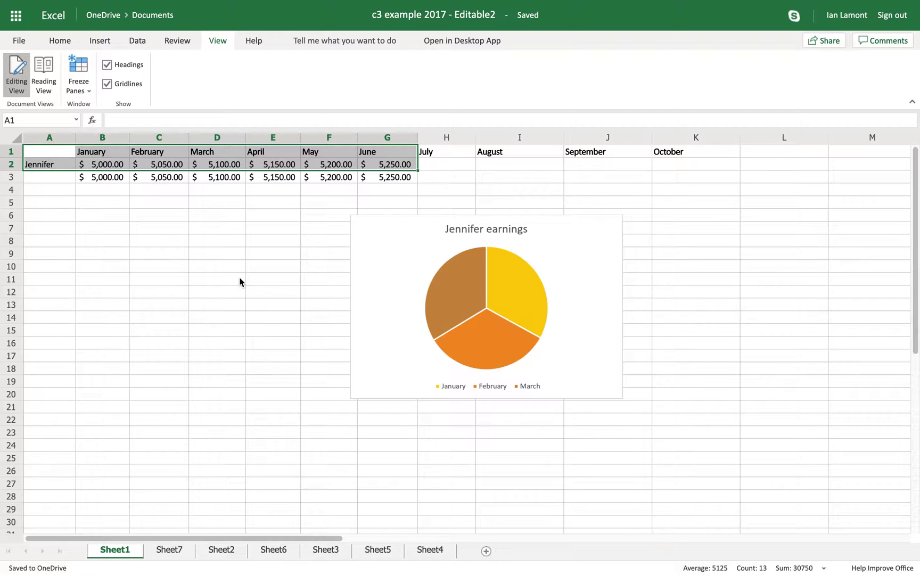
- Switch to the Home tab, then open the File menu's list of recent workbooks
{"action": "left_click", "coordinate": [58, 40]}
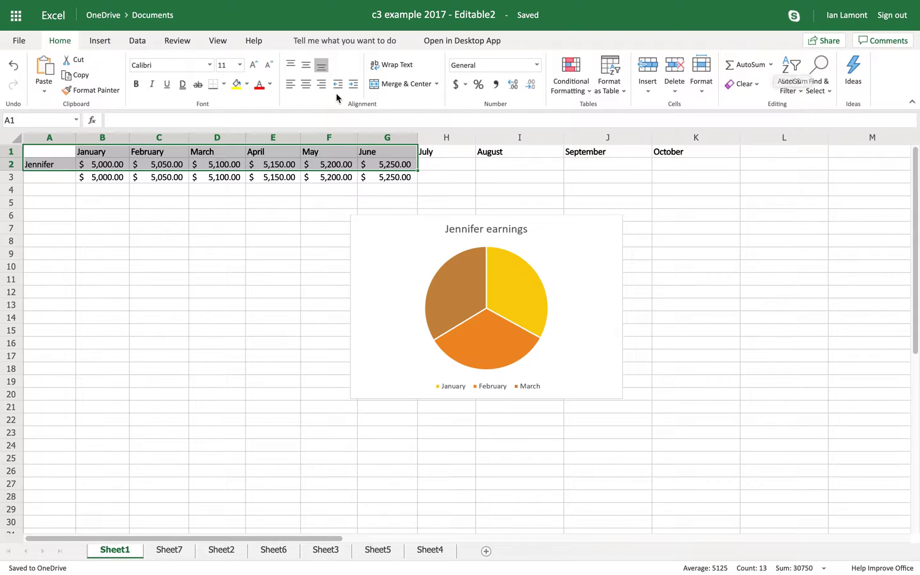
{"action": "left_click", "coordinate": [19, 41]}
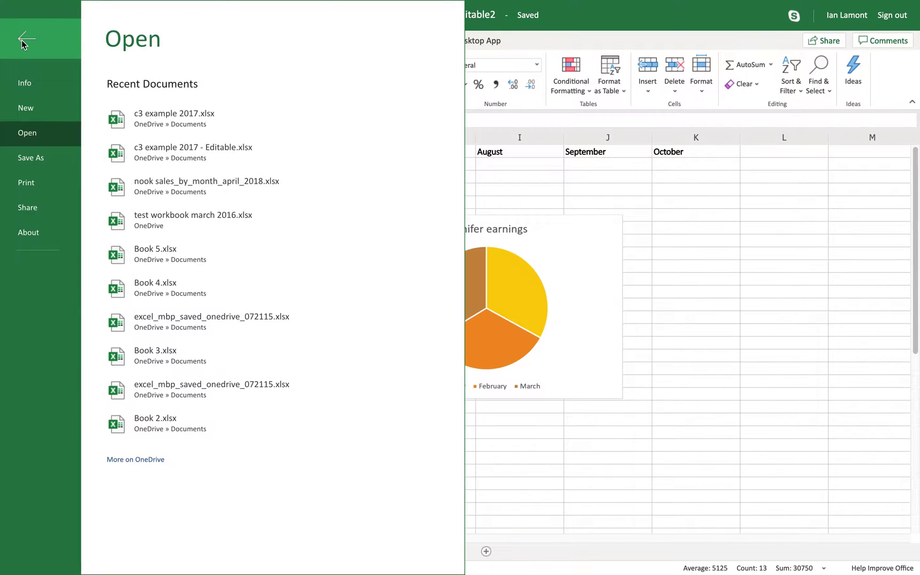
- Review the Save As choices, Download a Copy and Download as ODS, then return to the sheet
{"action": "left_click", "coordinate": [32, 158]}
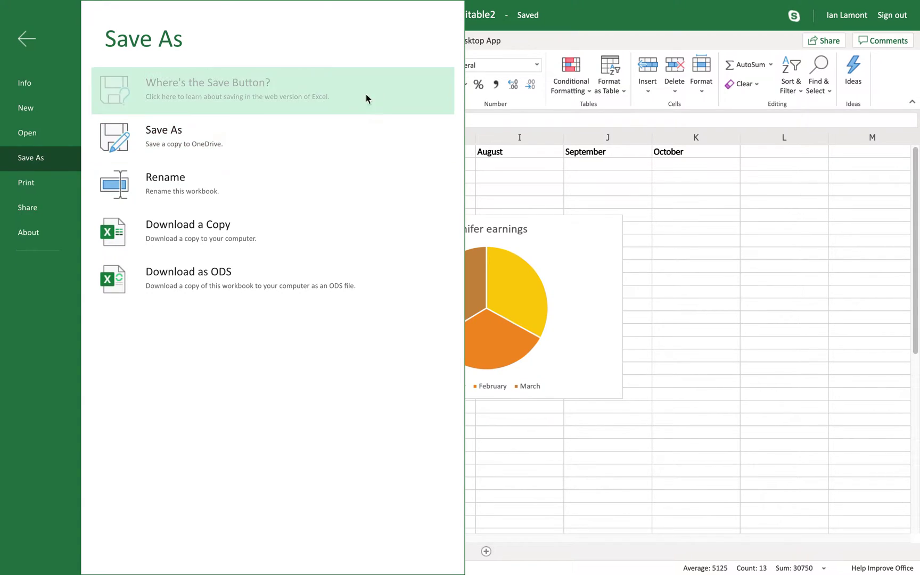
{"action": "left_click", "coordinate": [591, 21]}
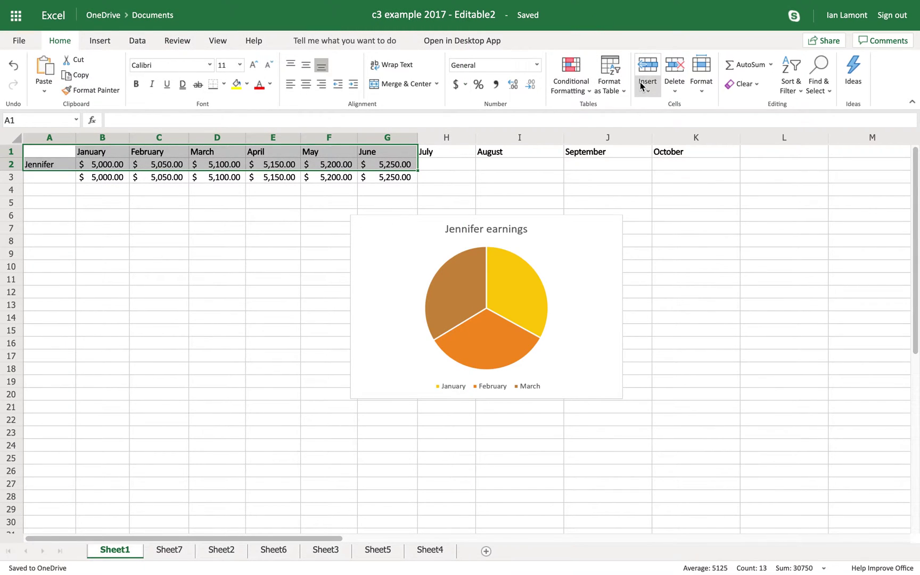
- View and close the Share invitation, then switch to the c3 example 2017 workbook in desktop Excel
{"action": "left_click", "coordinate": [829, 41]}
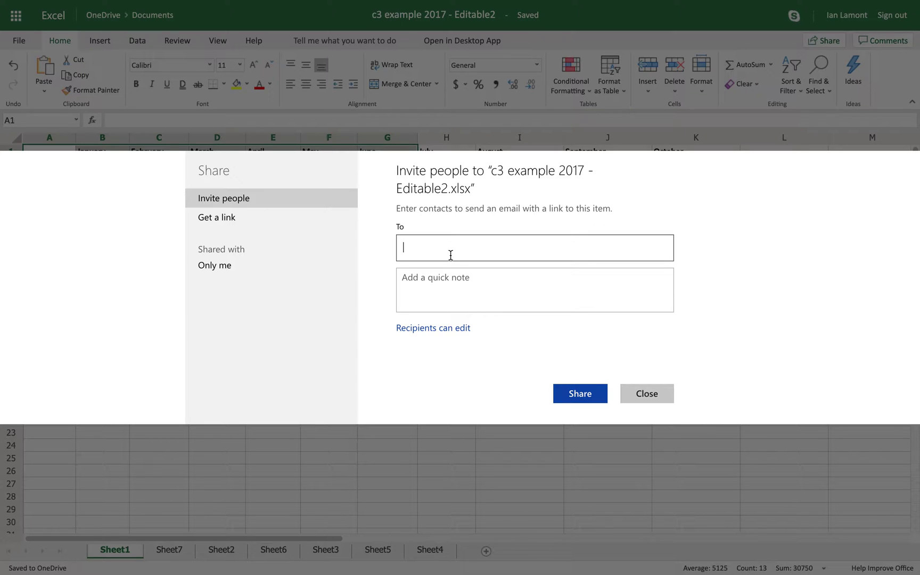
{"action": "left_click", "coordinate": [637, 395]}
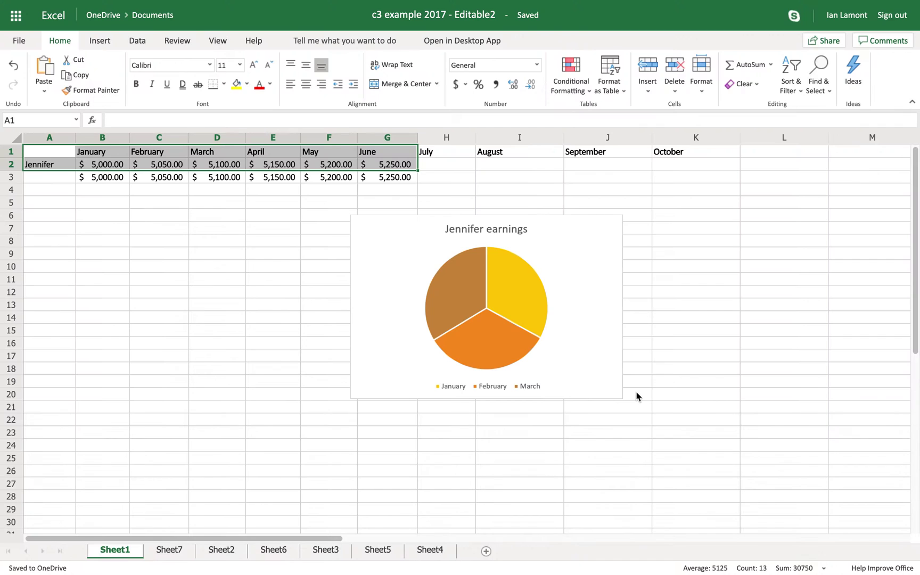
{"action": "key", "text": "super+Tab"}
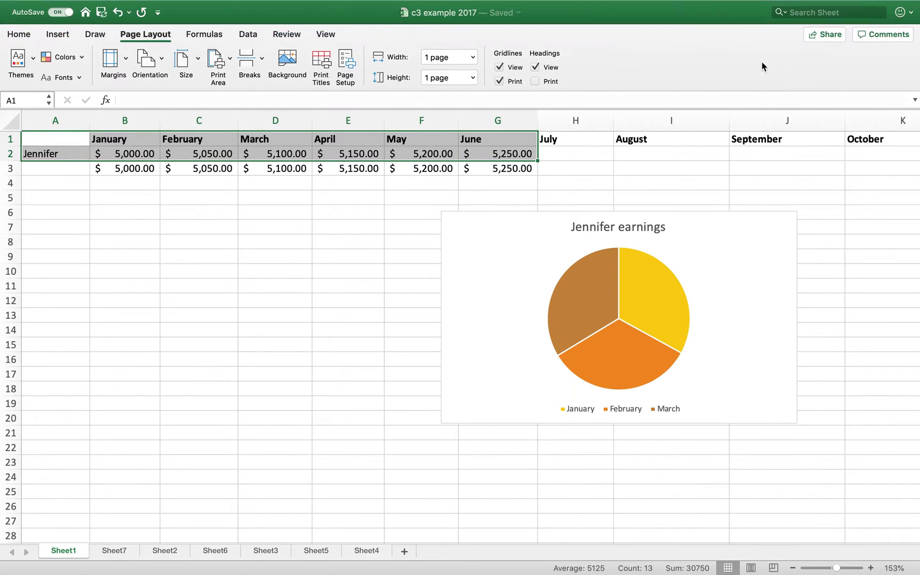
- Check the desktop workbook's Sharing Options, dismiss them, and bring up the Home tab
{"action": "left_click", "coordinate": [822, 36]}
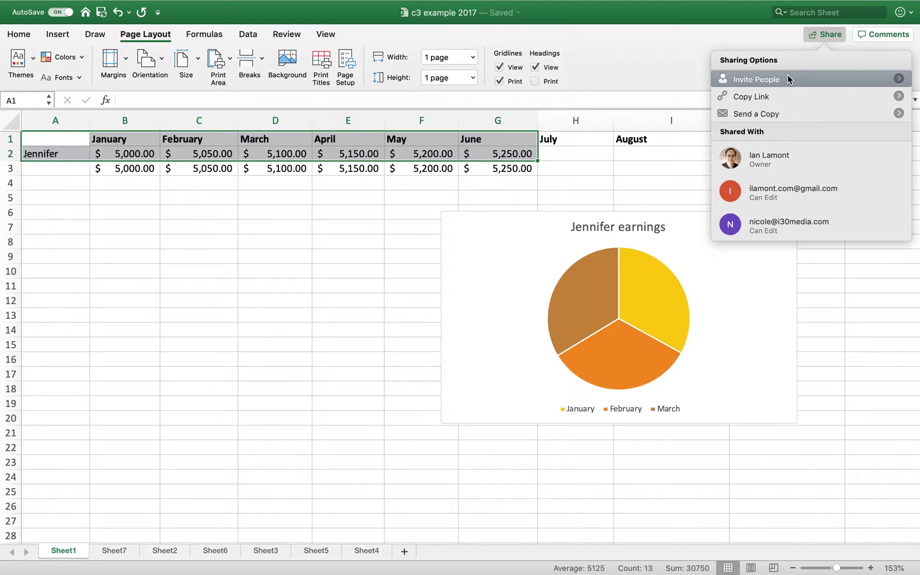
{"action": "left_click", "coordinate": [684, 64]}
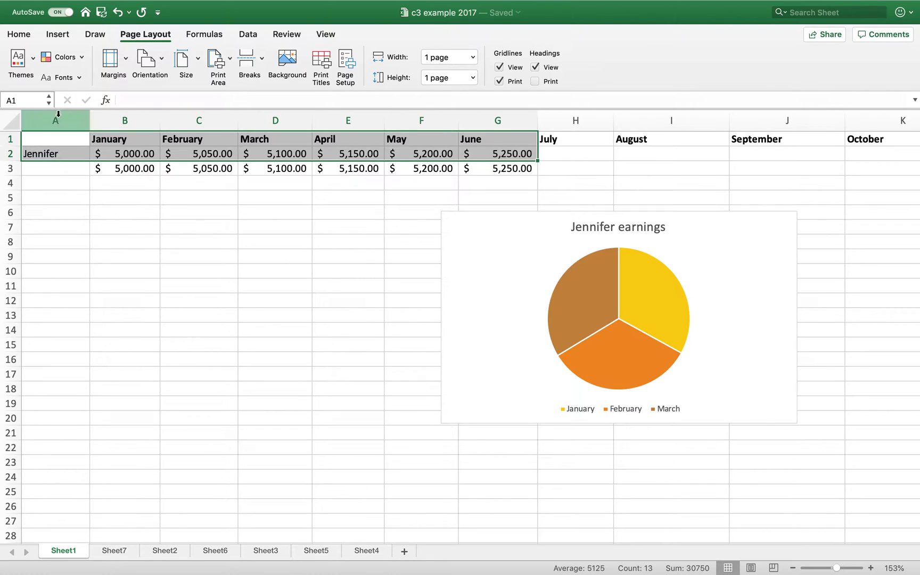
{"action": "left_click", "coordinate": [23, 36]}
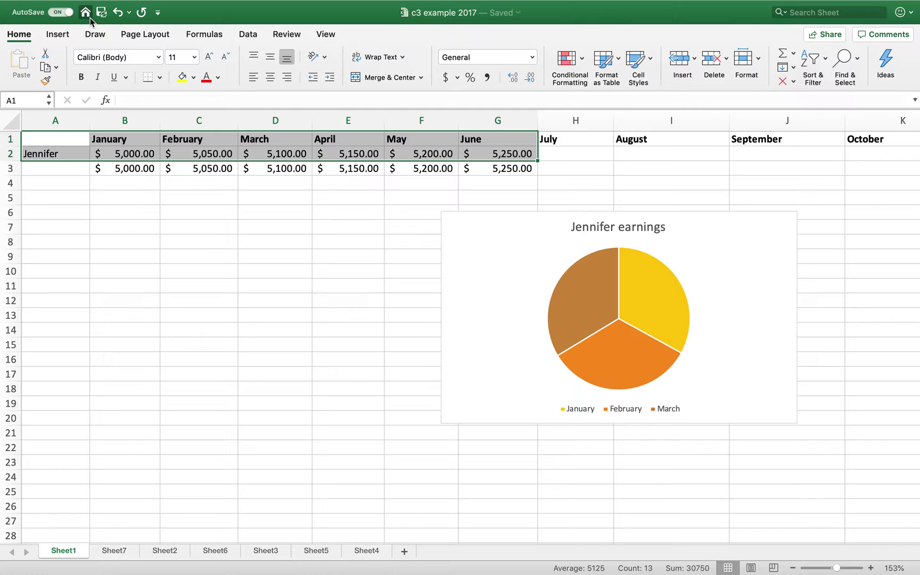
{"action": "left_click", "coordinate": [82, 6]}
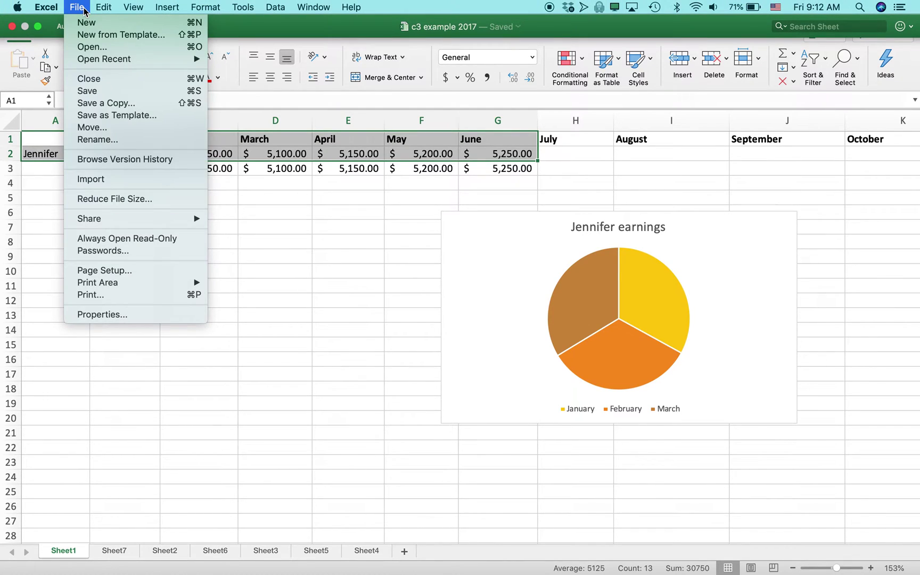
{"action": "left_click", "coordinate": [106, 102]}
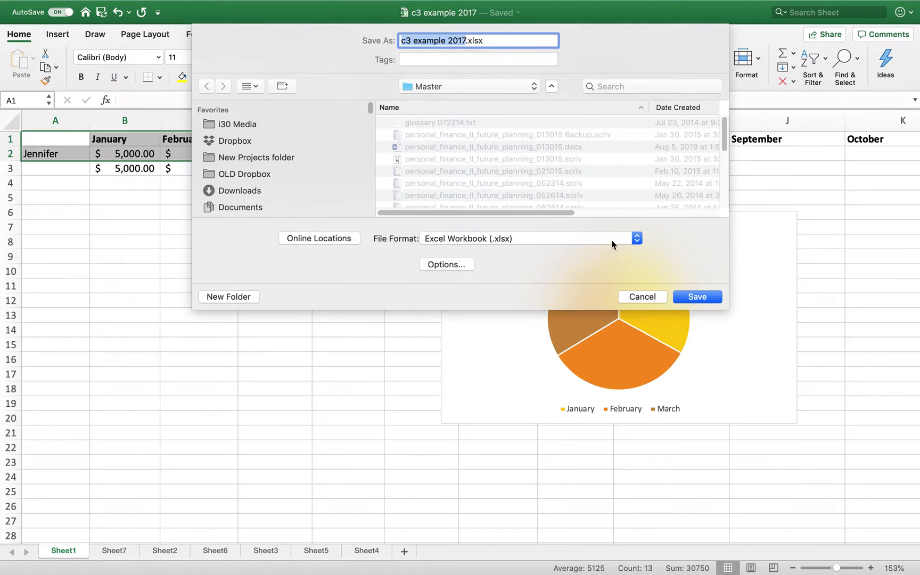
{"action": "left_click", "coordinate": [636, 240]}
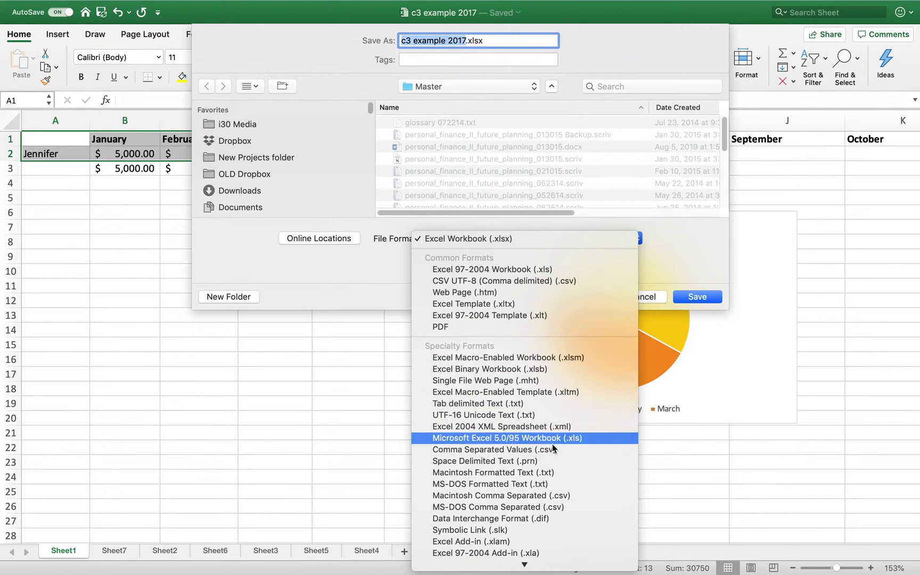
{"action": "left_click", "coordinate": [644, 296]}
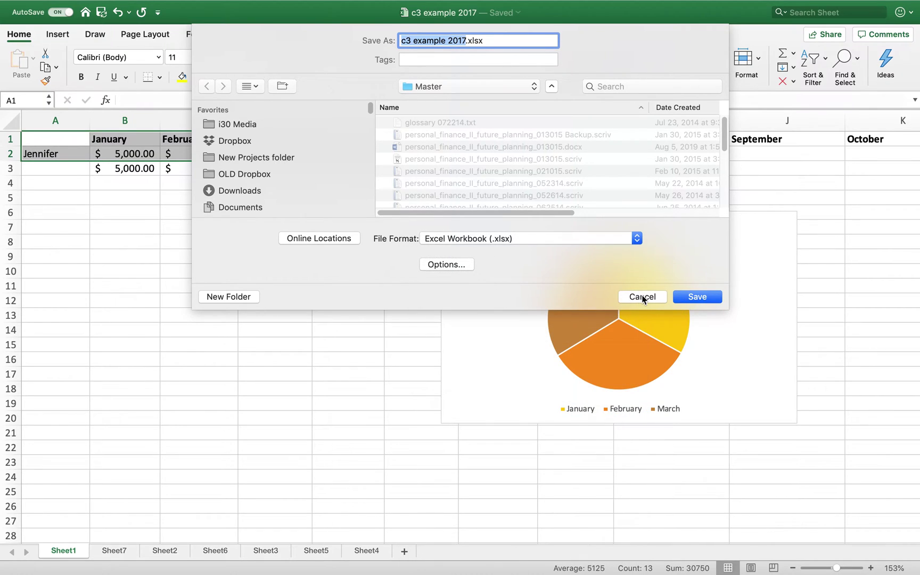
{"action": "left_click", "coordinate": [644, 296]}
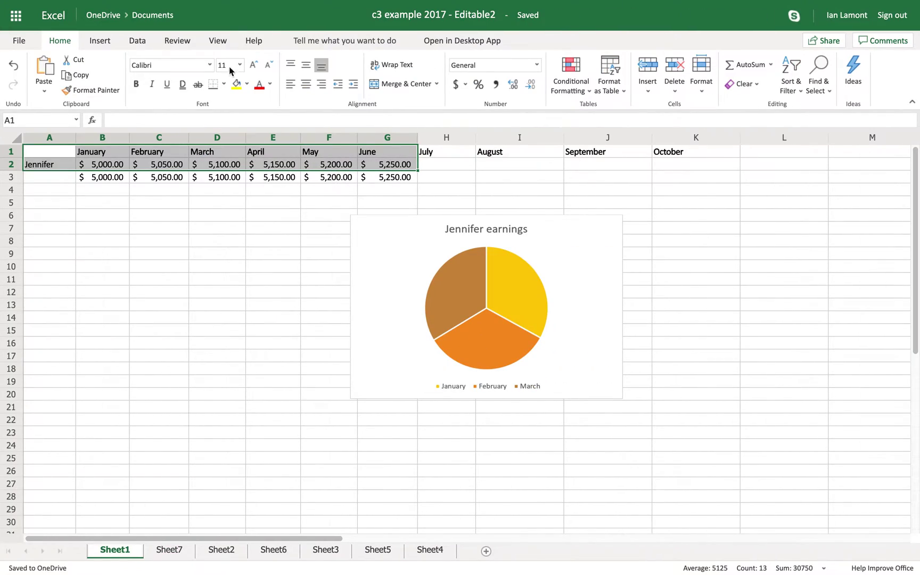
{"action": "left_click", "coordinate": [19, 44]}
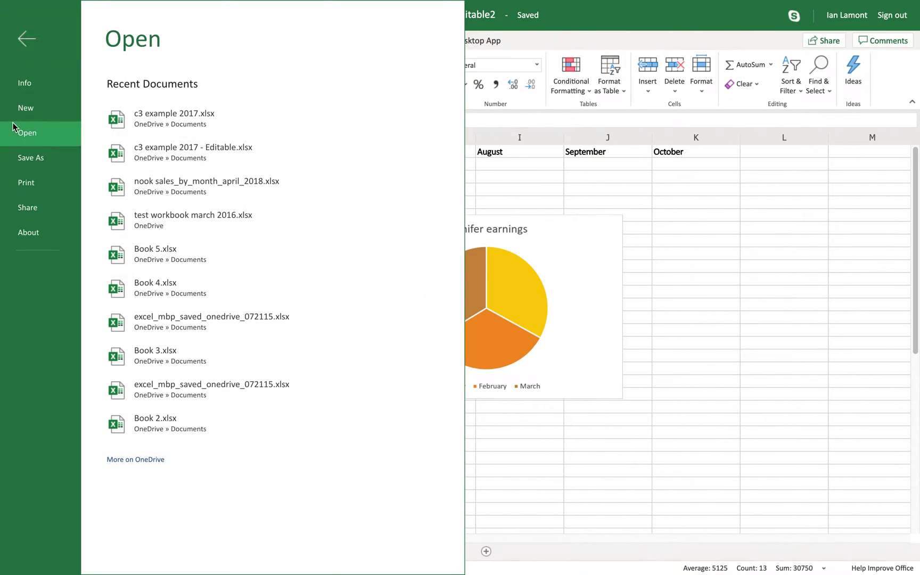
{"action": "left_click", "coordinate": [31, 157]}
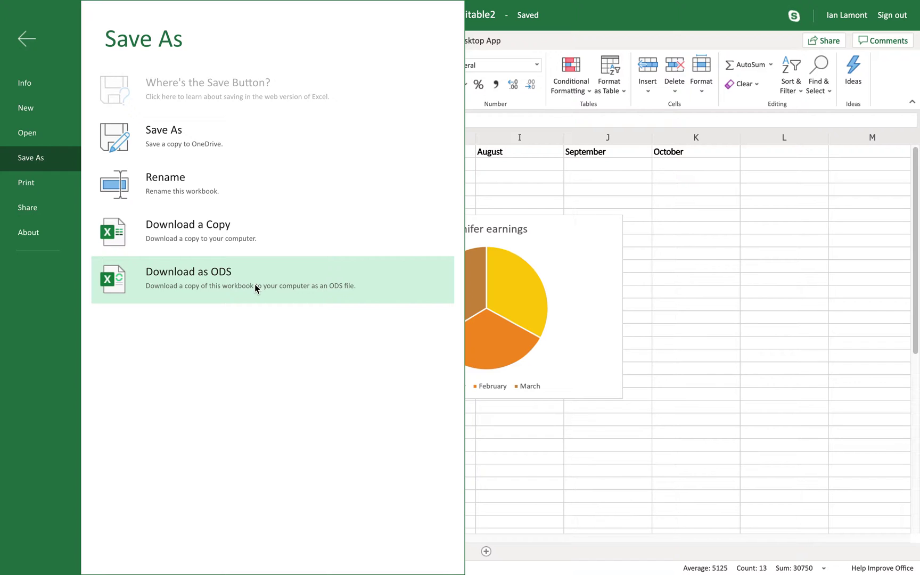
{"action": "left_click", "coordinate": [643, 190]}
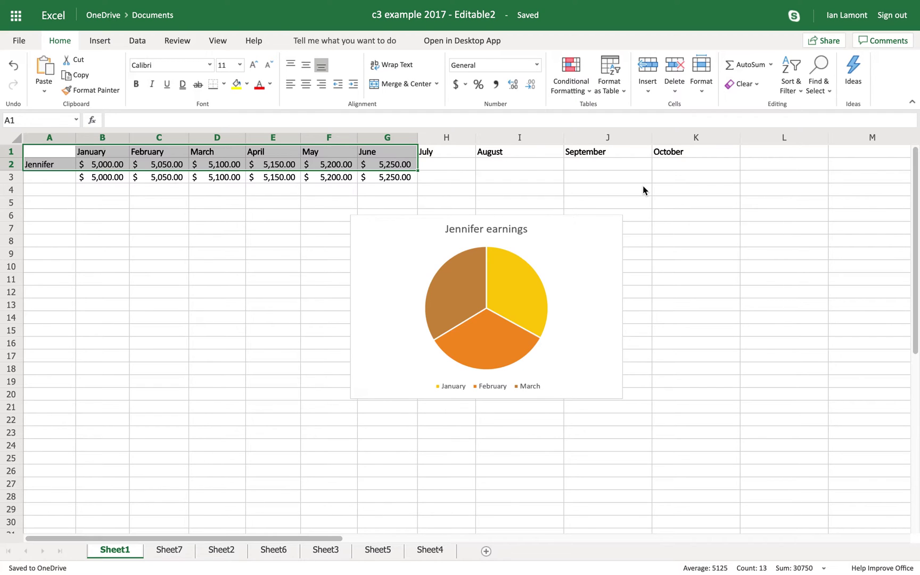
- Switch via desktop Excel to Office 365 Cost chart.png in Preview showing plan prices
{"action": "key", "text": "super+Tab"}
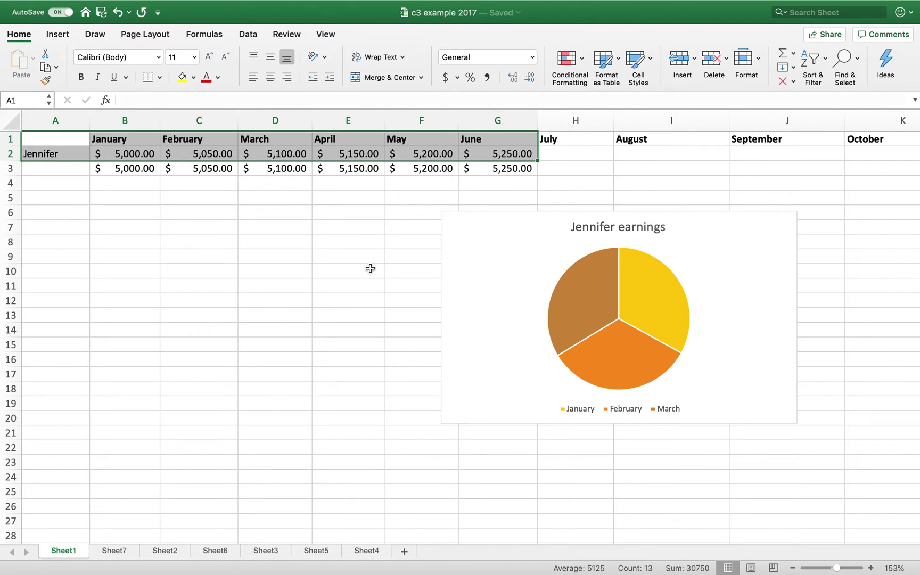
{"action": "key", "text": "super+Tab"}
{"action": "key", "text": "super+Tab"}
{"action": "key", "text": "super+Tab"}
{"action": "key", "text": "super+Tab"}
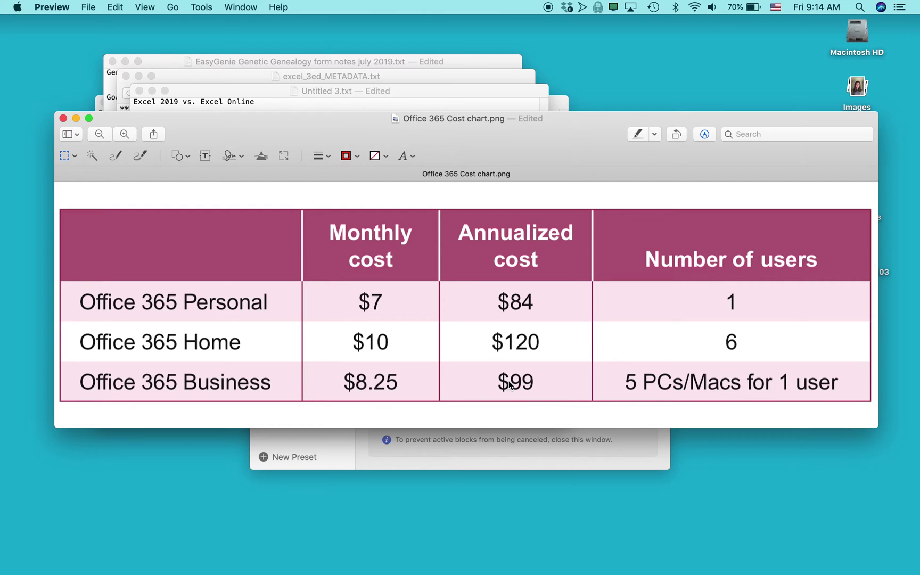
- Back in Excel Online, inspect the June Accounting value in G2, then switch to the book website in Firefox
{"action": "key", "text": "super+Tab"}
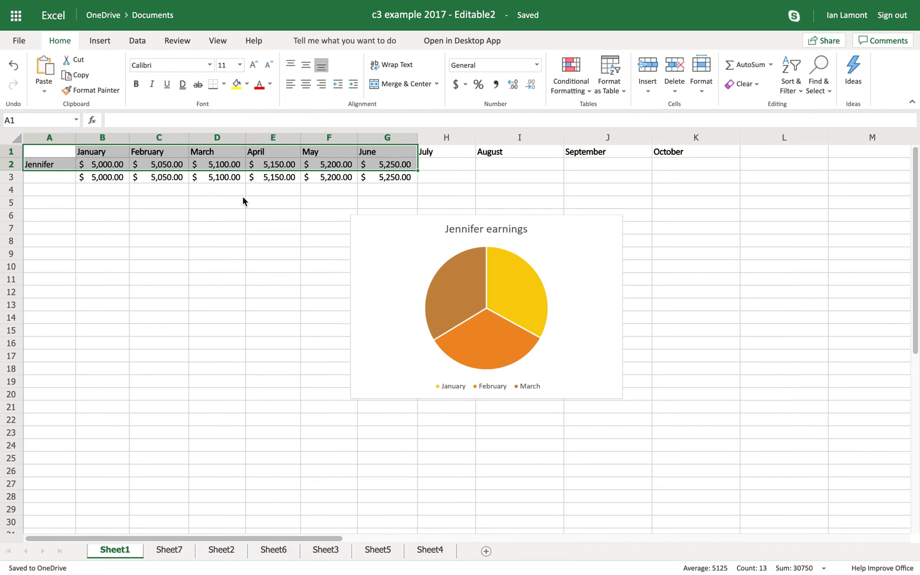
{"action": "left_click", "coordinate": [216, 240]}
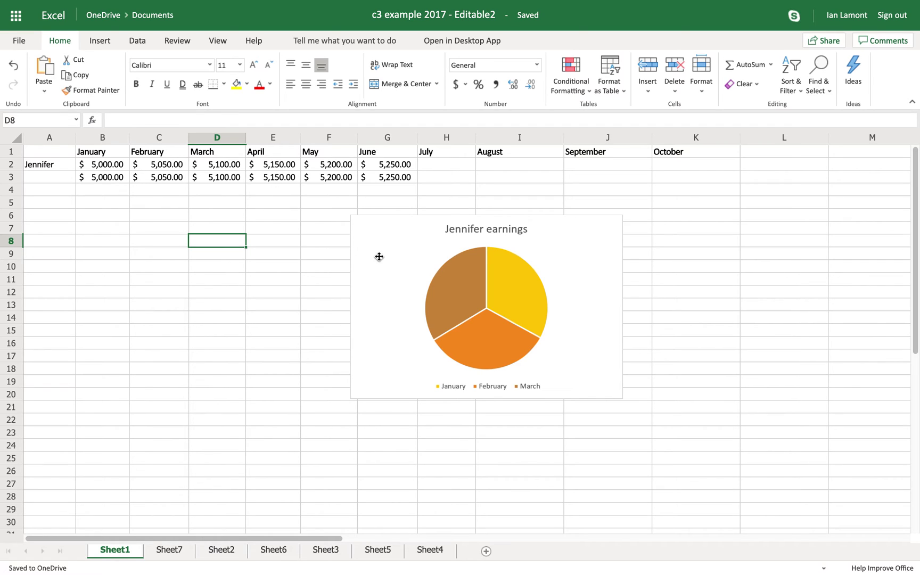
{"action": "left_click", "coordinate": [395, 167]}
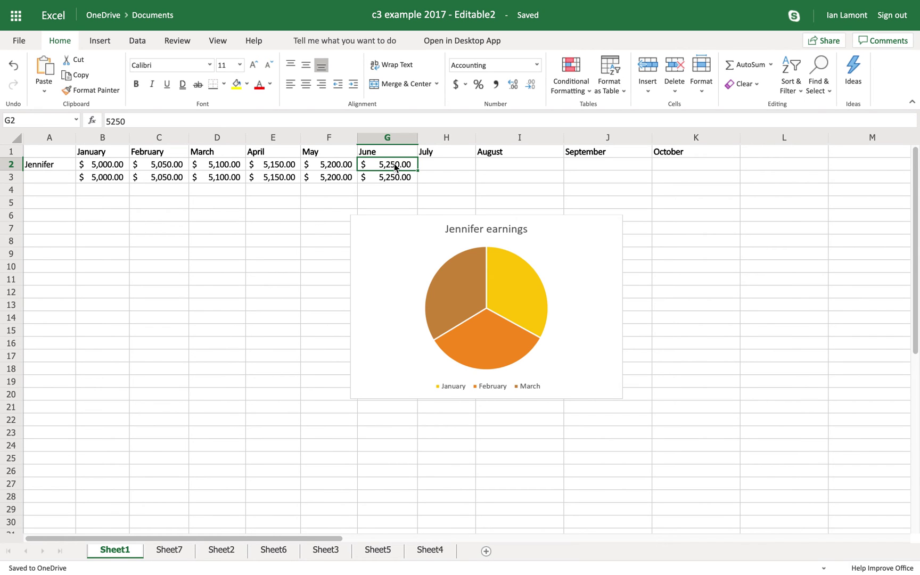
{"action": "key", "text": "super+Tab"}
{"action": "key", "text": "super+Tab"}
{"action": "key", "text": "super+Tab"}
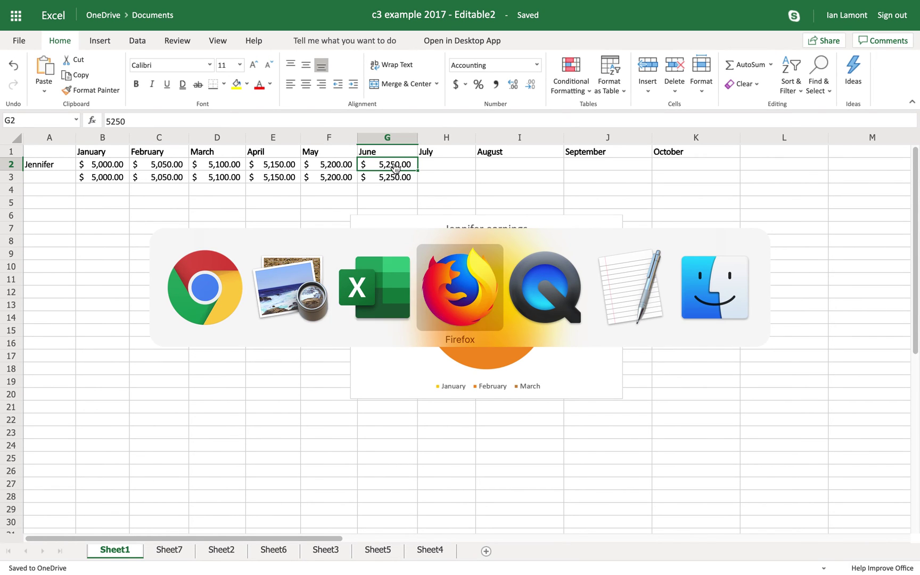